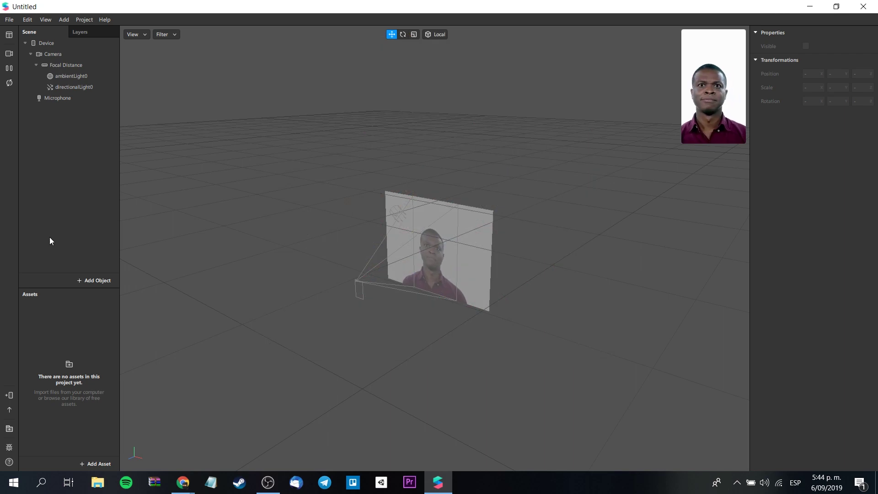
Add an animation sequence asset named animationSequence0, leaving its texture empty with 0 frames
left_click(99, 465)
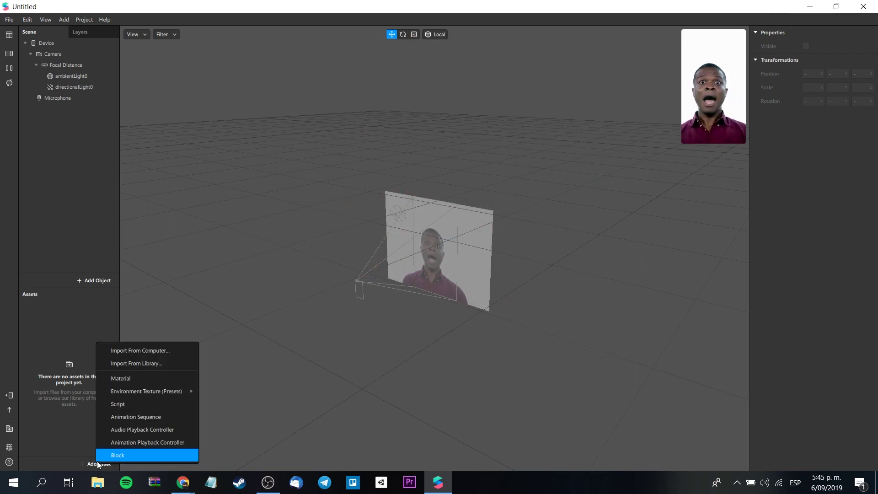
left_click(158, 420)
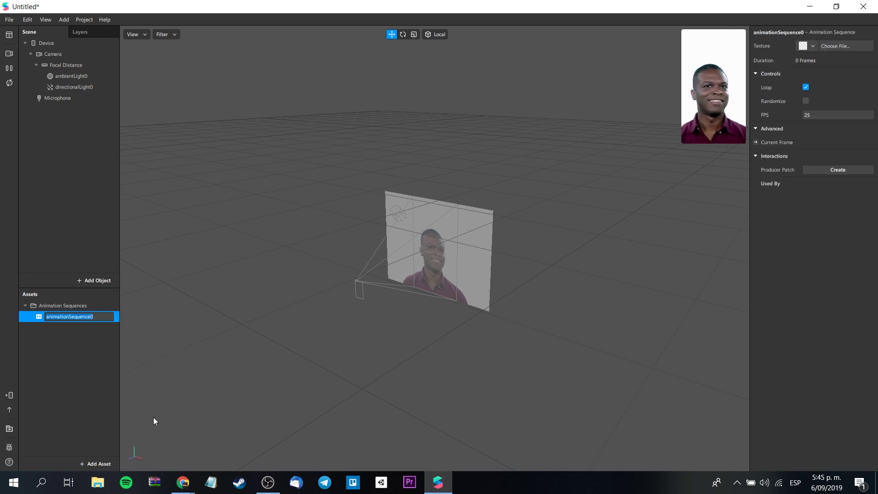
key("Return")
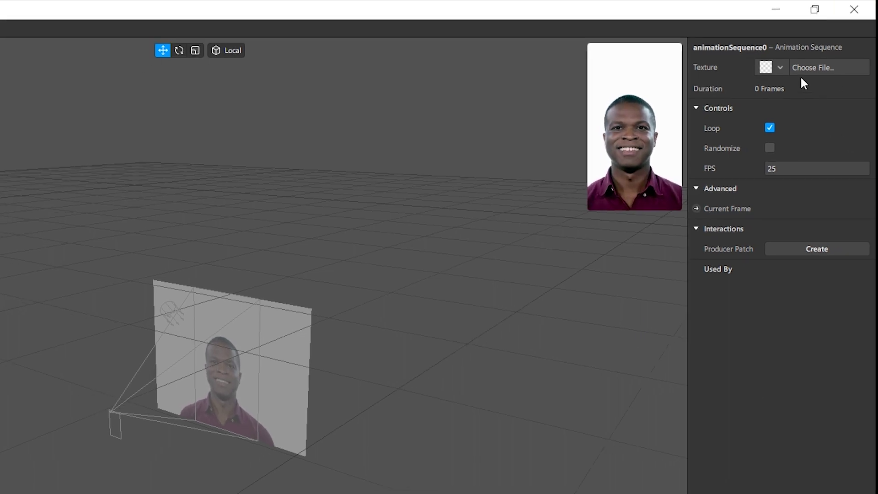
left_click(792, 60)
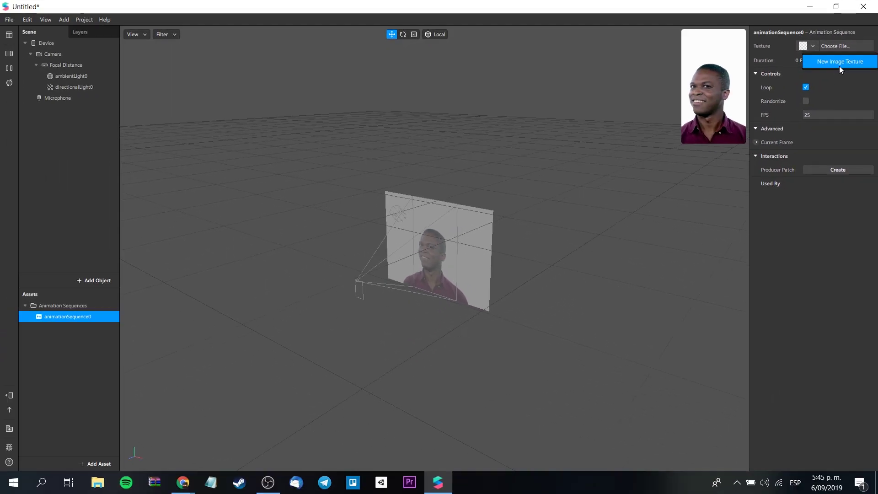
left_click(839, 65)
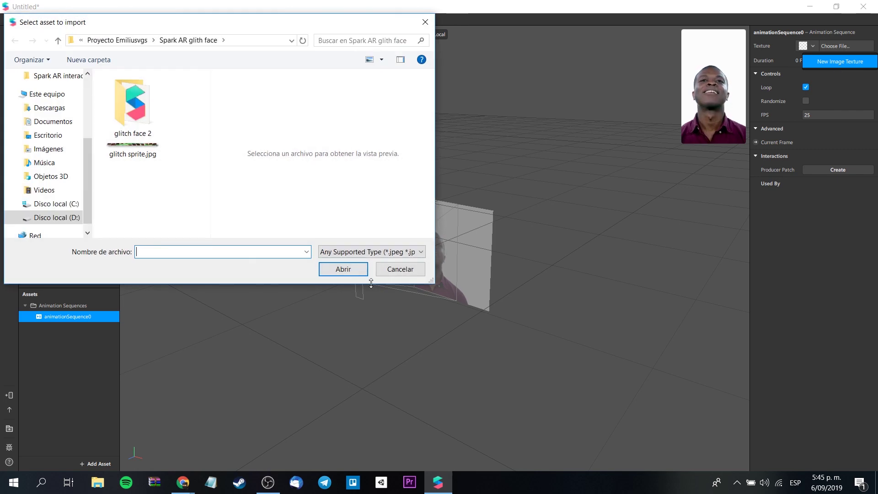
left_click(401, 270)
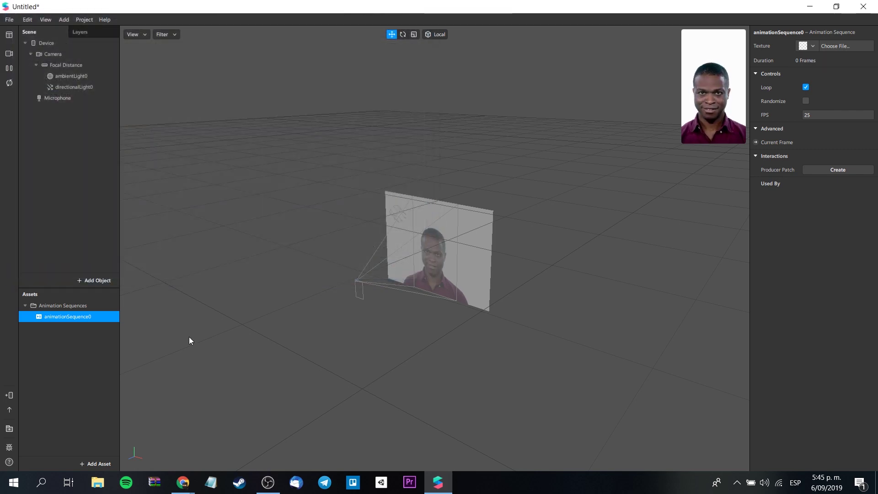
left_click(73, 358)
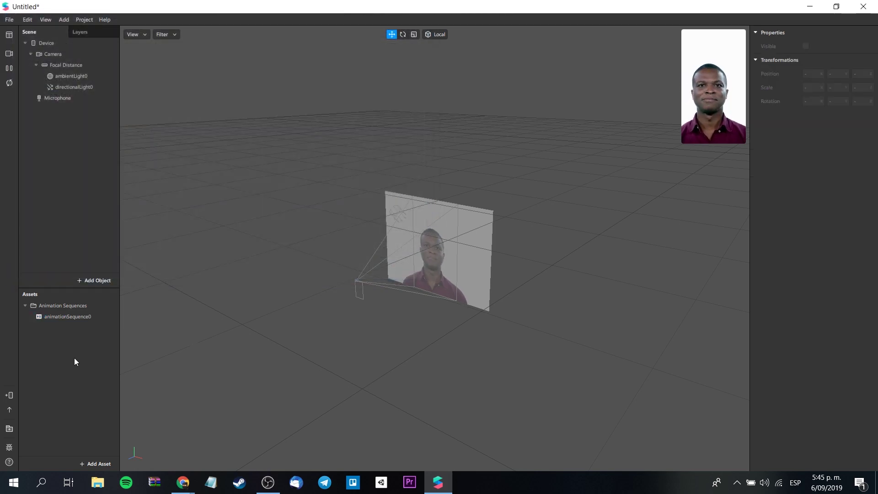
Search Google Images in Chrome for 'glitch gif'
mouse_move(183, 482)
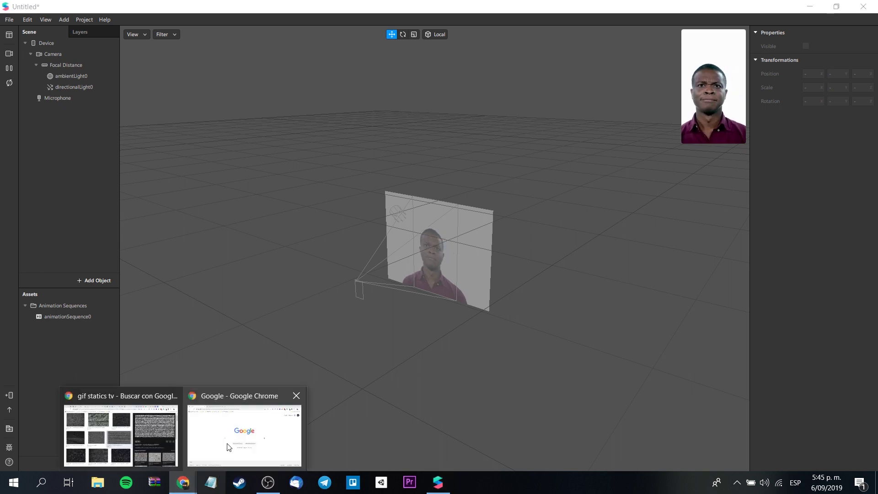
left_click(238, 439)
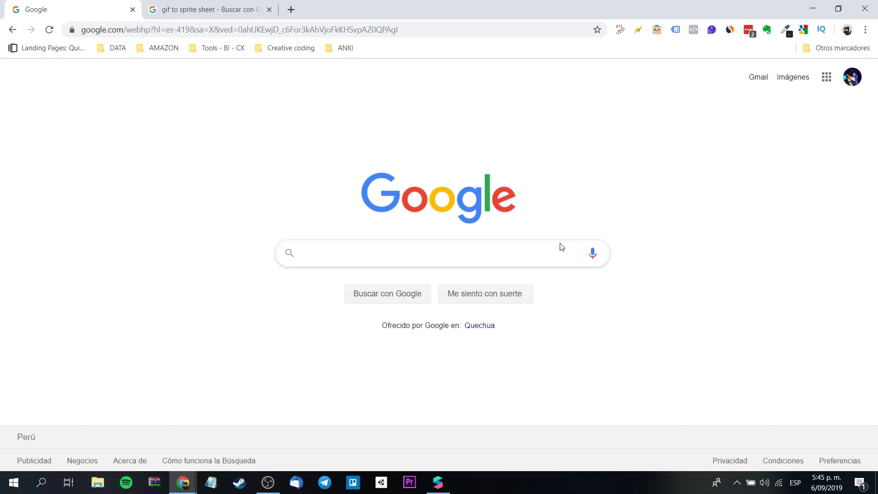
type("glitch")
key("Return")
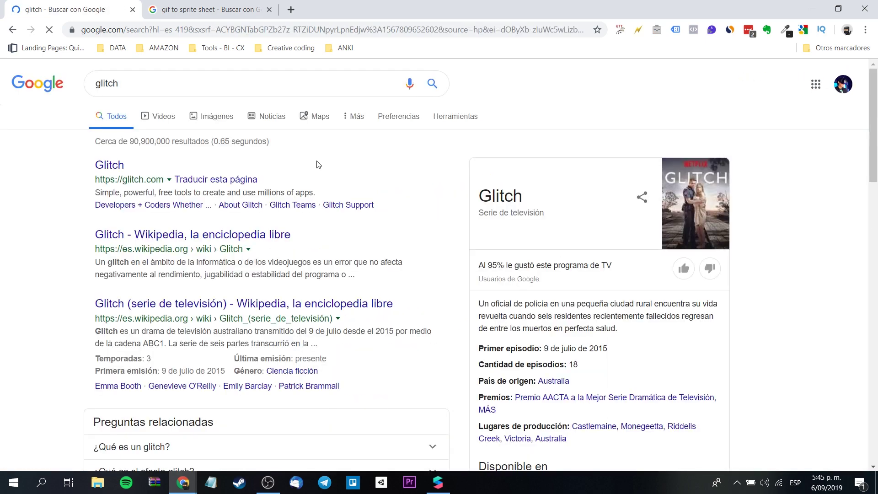
left_click(231, 85)
type("gif")
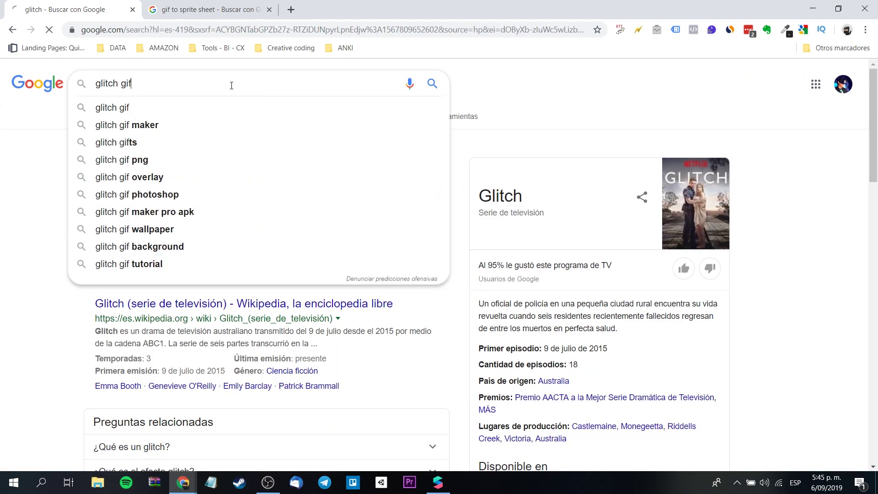
key("Return")
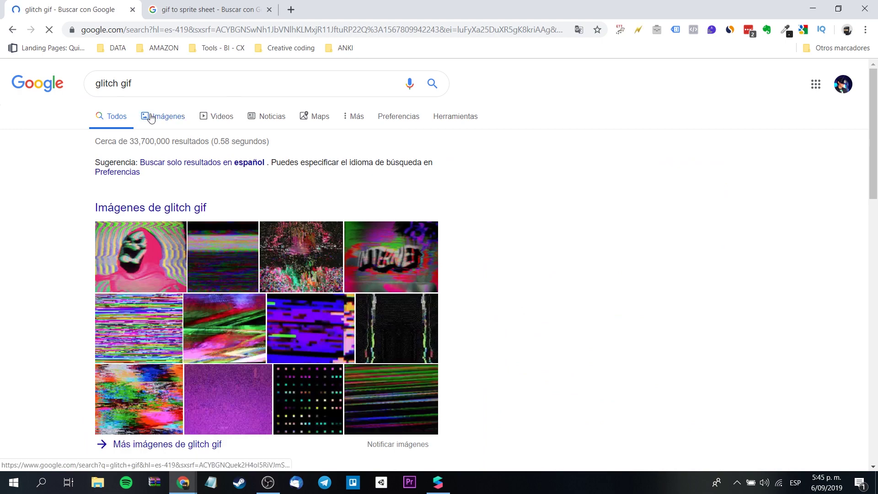
left_click(151, 118)
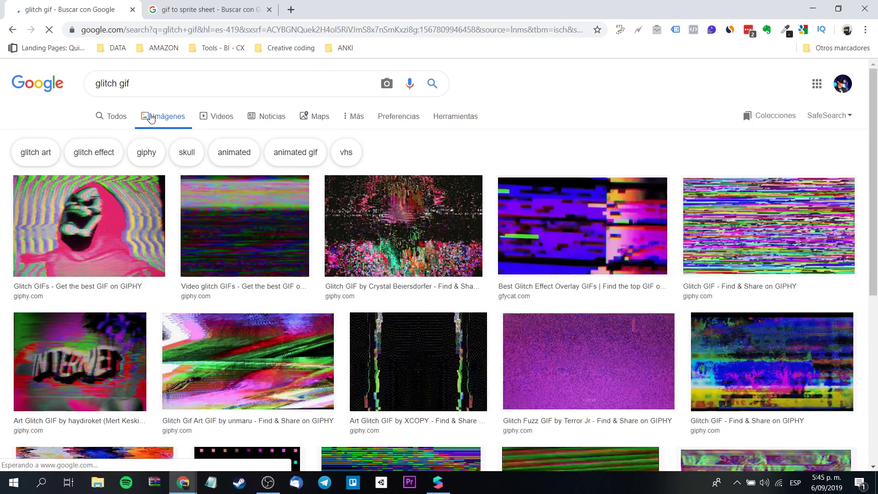
Browse the glitch GIF results, previewing the Brinkofsound, GIPHY and blue Glitch GIFs
scroll(750, 243, "down", 5)
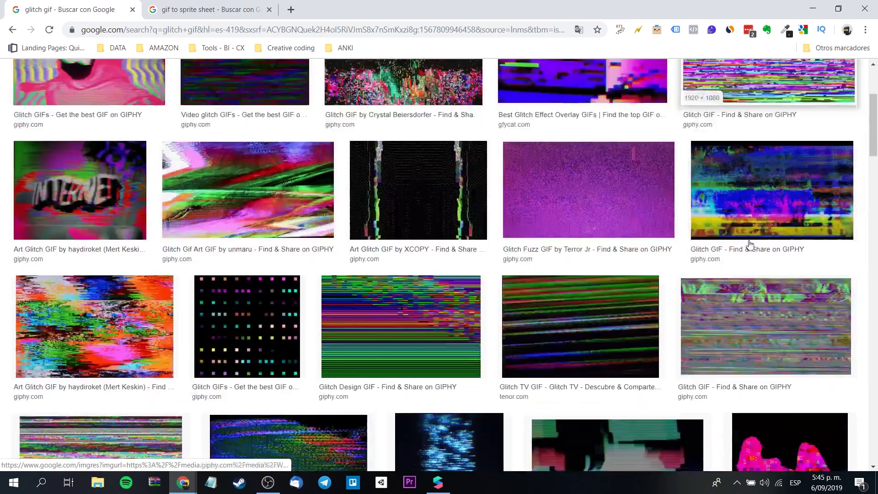
scroll(760, 240, "down", 4)
scroll(760, 240, "down", 7)
scroll(760, 239, "down", 4)
left_click(202, 331)
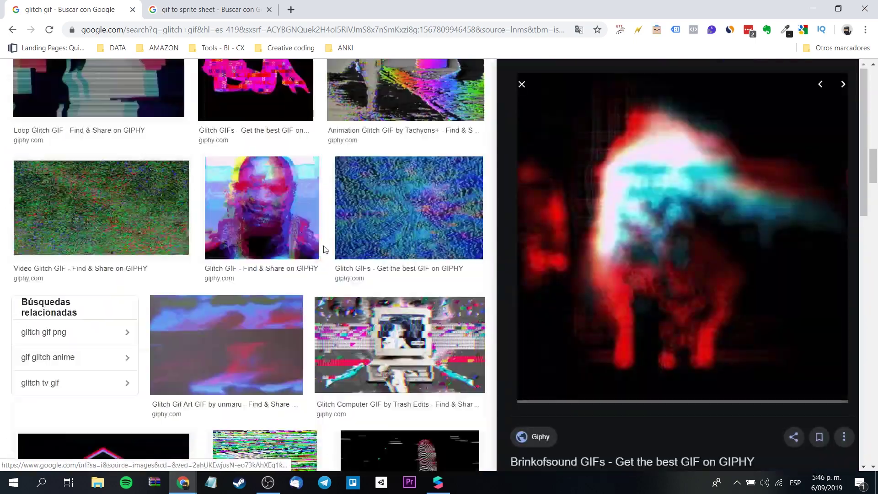
scroll(253, 160, "down", 5)
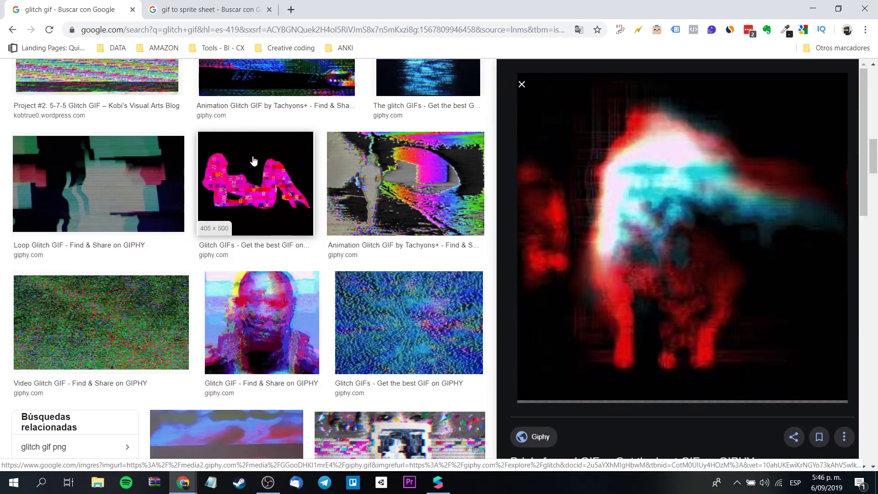
scroll(252, 159, "down", 6)
left_click(252, 159)
scroll(320, 174, "down", 4)
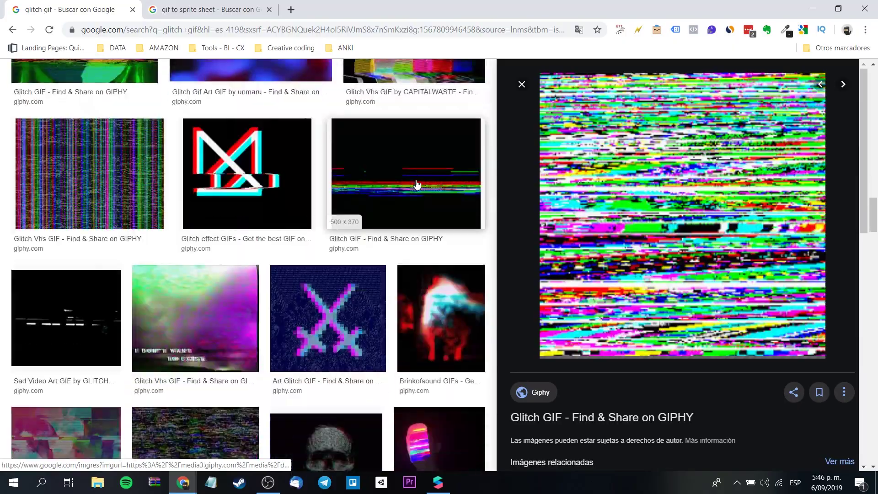
scroll(417, 184, "down", 4)
scroll(412, 192, "up", 1)
scroll(393, 229, "down", 6)
scroll(366, 275, "down", 3)
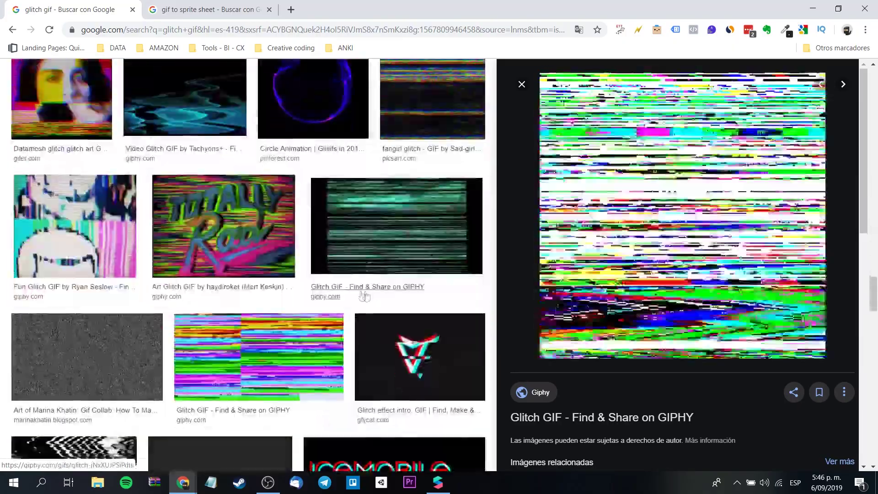
scroll(356, 294, "down", 5)
scroll(290, 260, "down", 5)
scroll(284, 263, "down", 5)
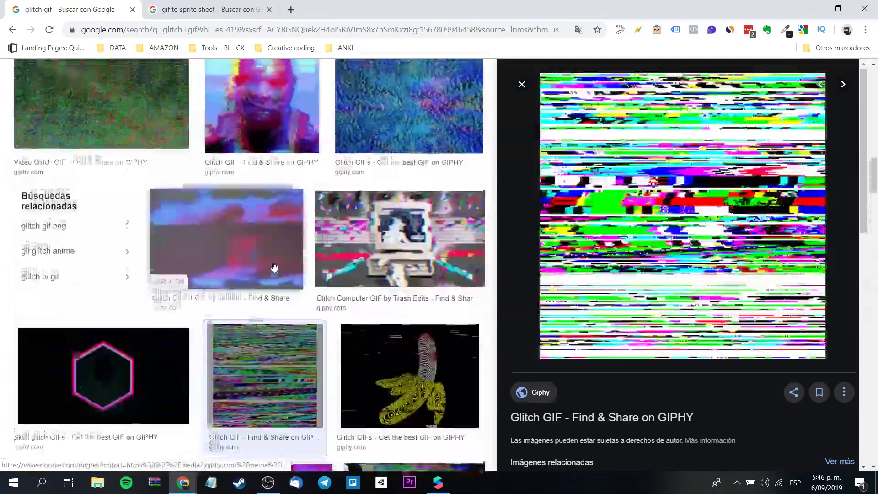
scroll(416, 260, "down", 5)
left_click(416, 258)
left_click(403, 369)
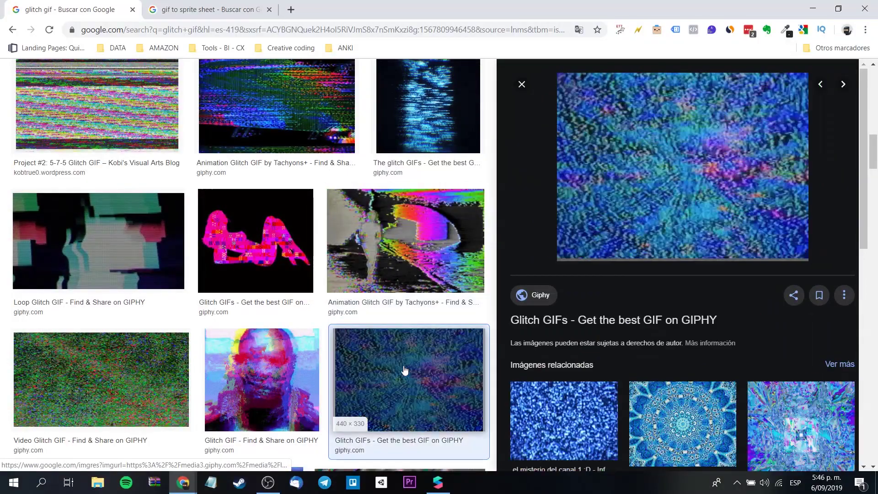
Preview more candidates and save the green-and-red Glitch Gif Art GIF to the computer
scroll(314, 233, "up", 3)
scroll(314, 233, "up", 1)
left_click(289, 142)
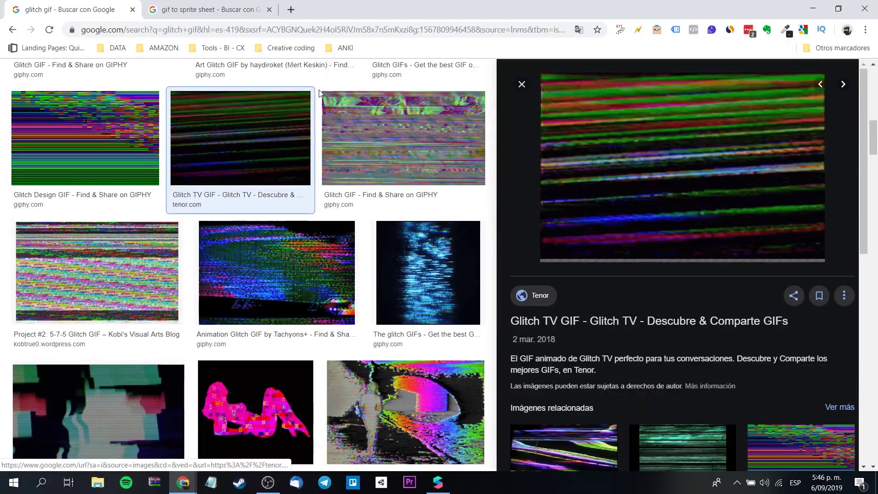
left_click(402, 129)
left_click(91, 147)
scroll(92, 147, "up", 3)
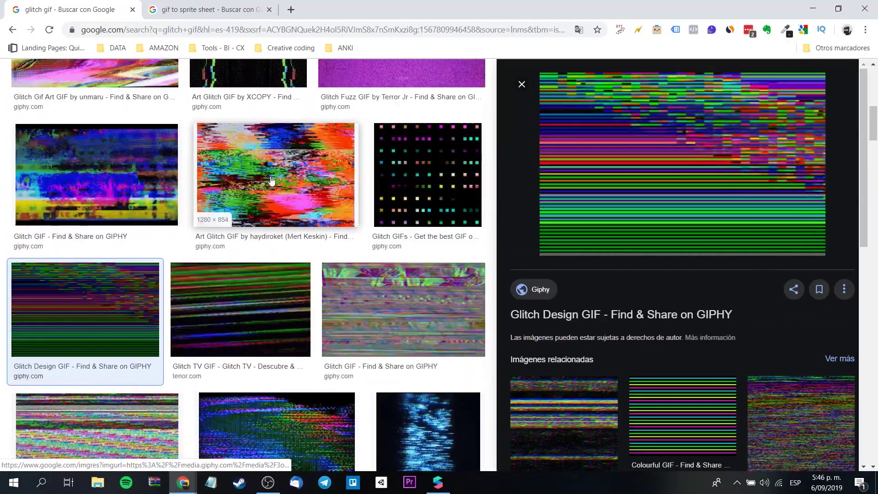
left_click(271, 181)
left_click(176, 103)
scroll(474, 171, "up", 6)
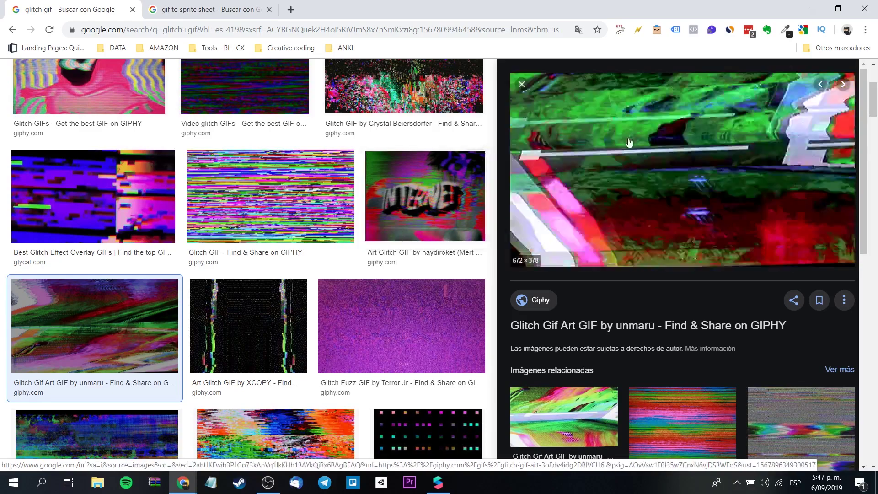
right_click(610, 147)
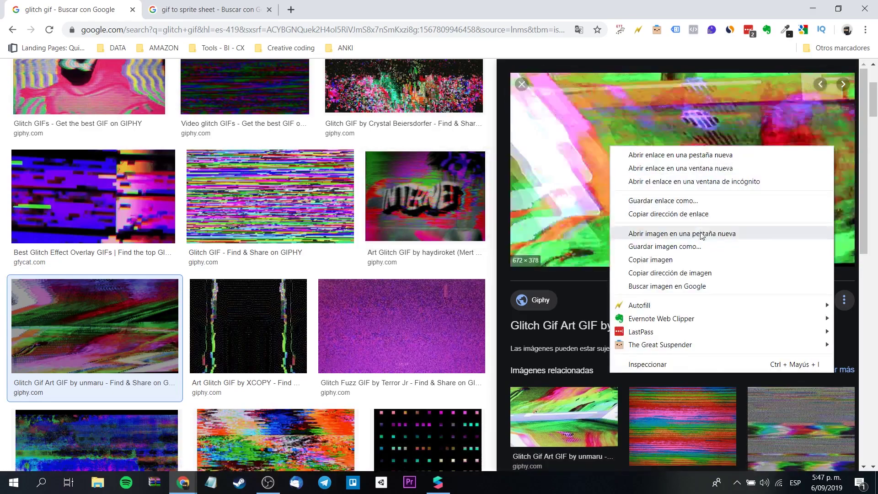
left_click(700, 246)
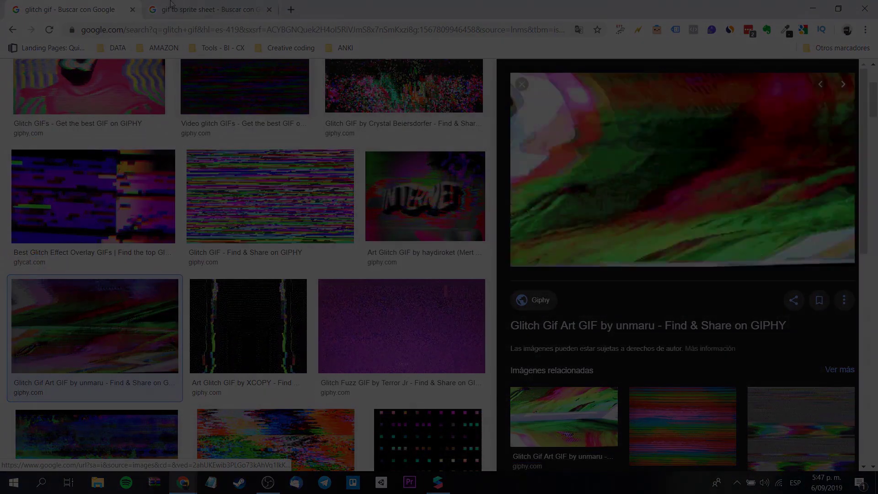
Go to the gif to sprite sheet tab and pick glitch.gif as ezgif's upload file
left_click(199, 5)
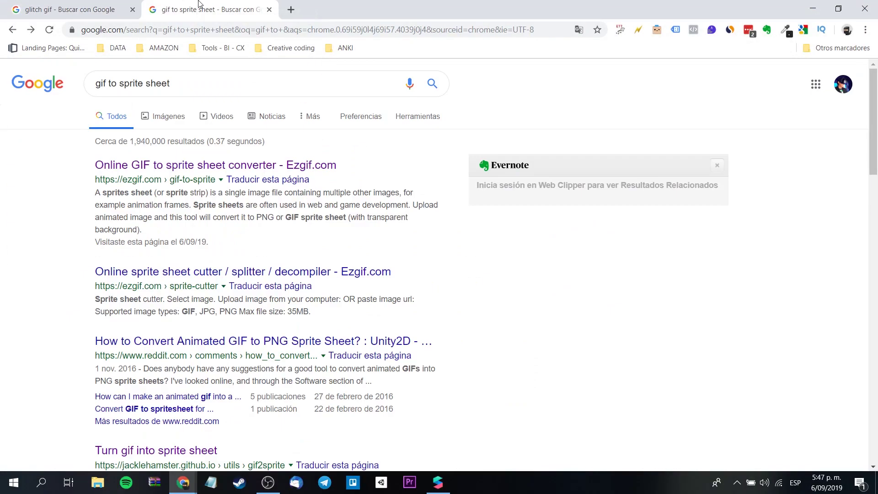
left_click(236, 82)
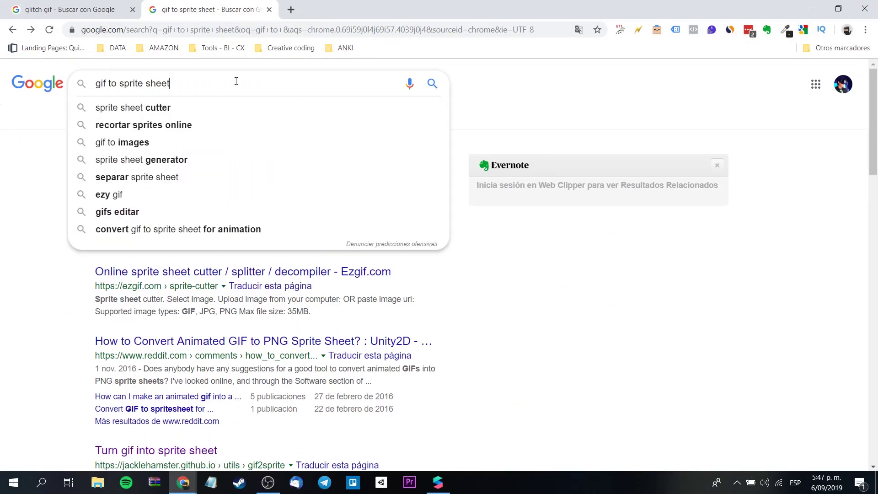
left_click(20, 179)
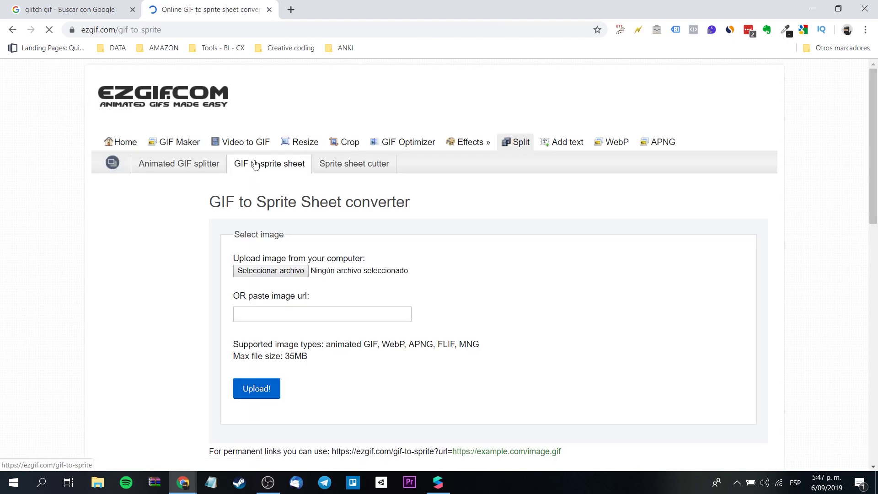
scroll(605, 249, "down", 6)
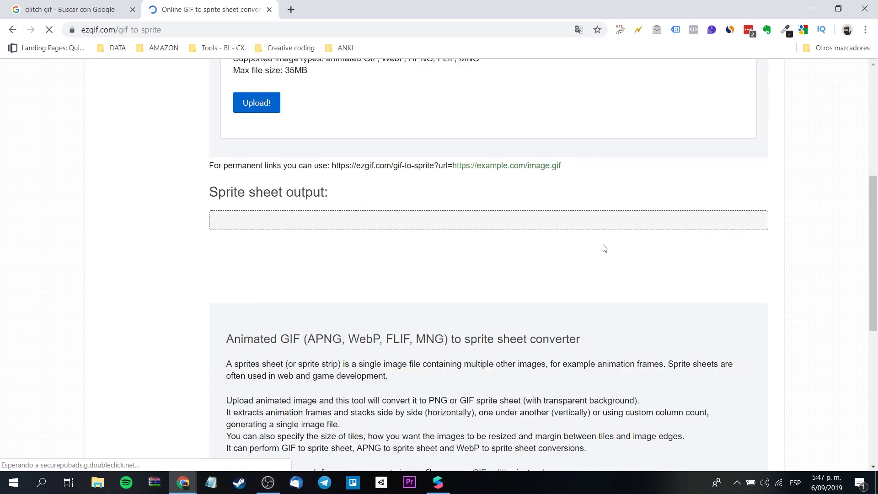
scroll(604, 249, "up", 6)
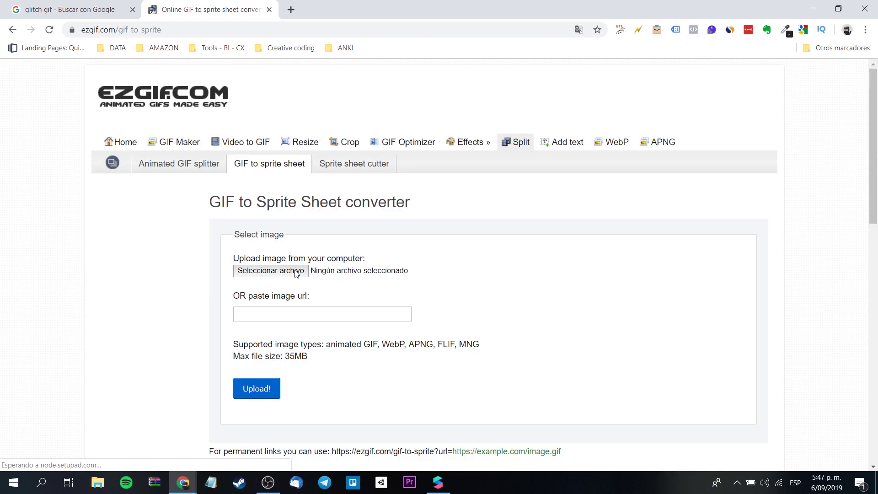
left_click(295, 272)
left_click(277, 97)
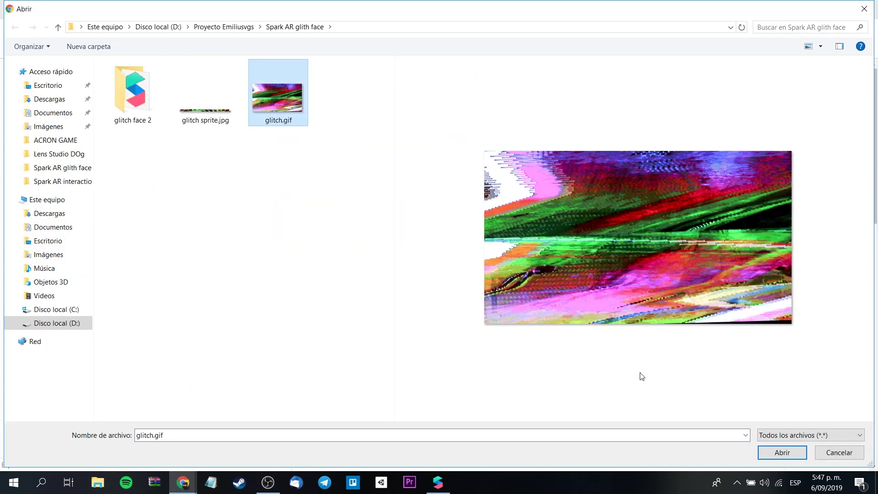
left_click(791, 457)
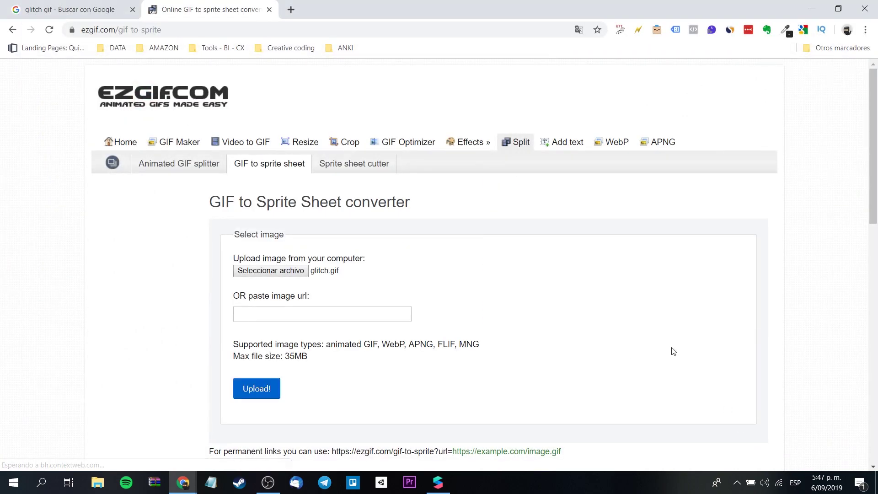
scroll(658, 330, "down", 1)
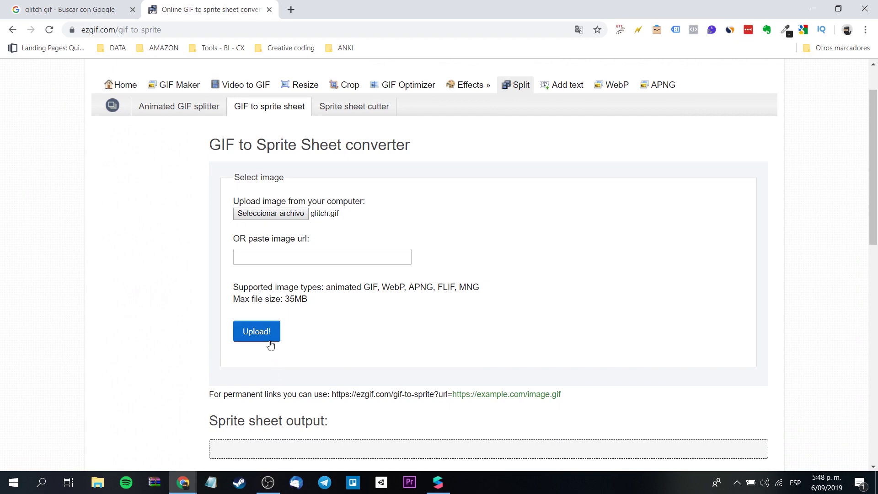
Upload glitch.gif (12 frames, 0.97MiB) and set tile alignment to Stack horizontally
scroll(147, 283, "down", 2)
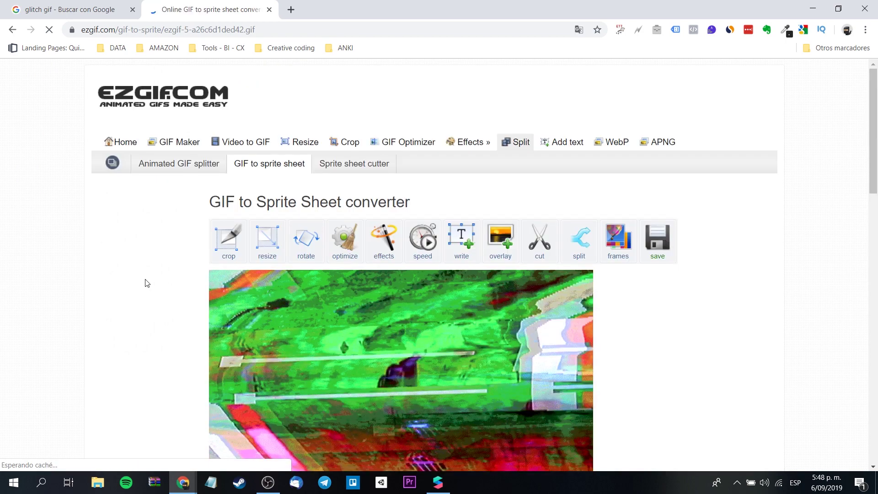
scroll(160, 288, "down", 2)
scroll(173, 294, "down", 1)
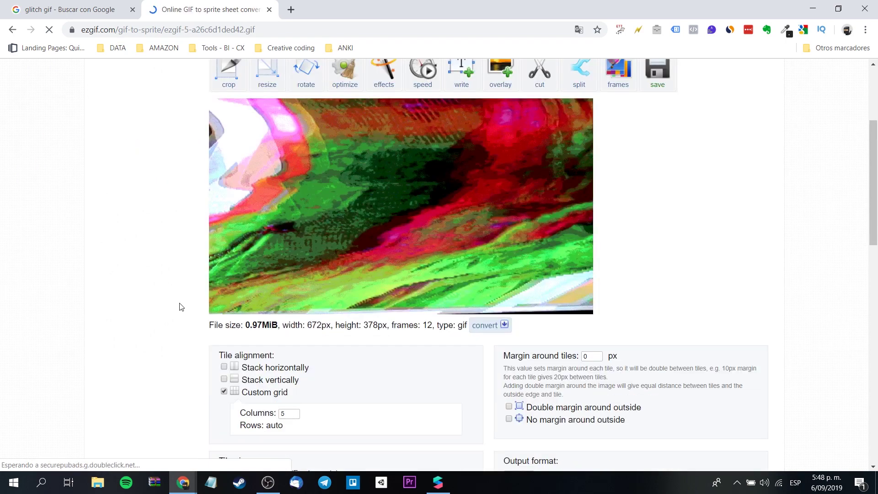
double_click(247, 328)
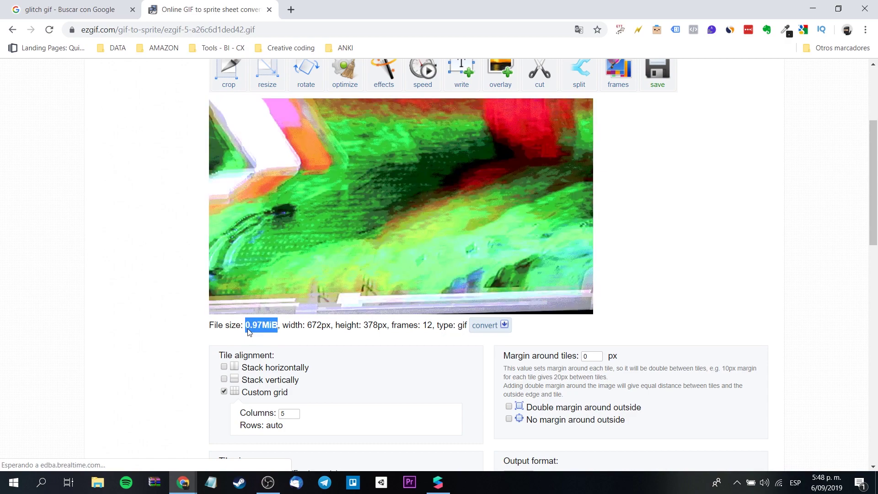
scroll(249, 331, "down", 2)
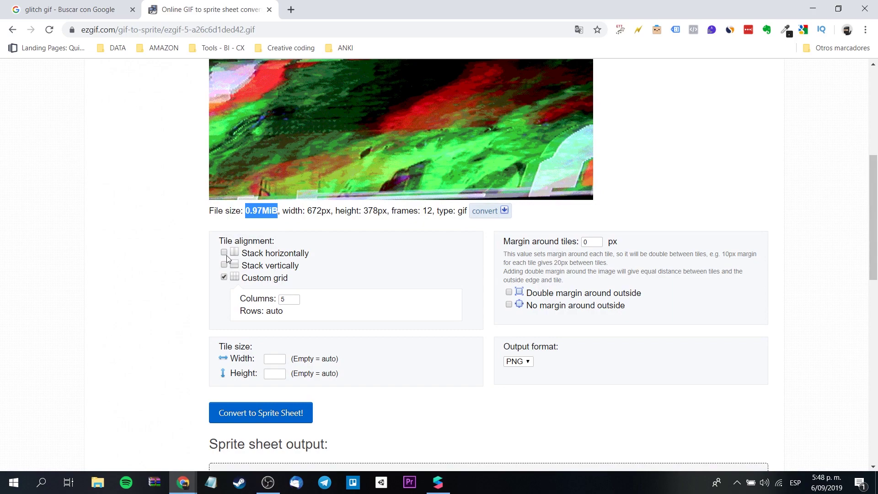
left_click_drag(249, 255, 309, 254)
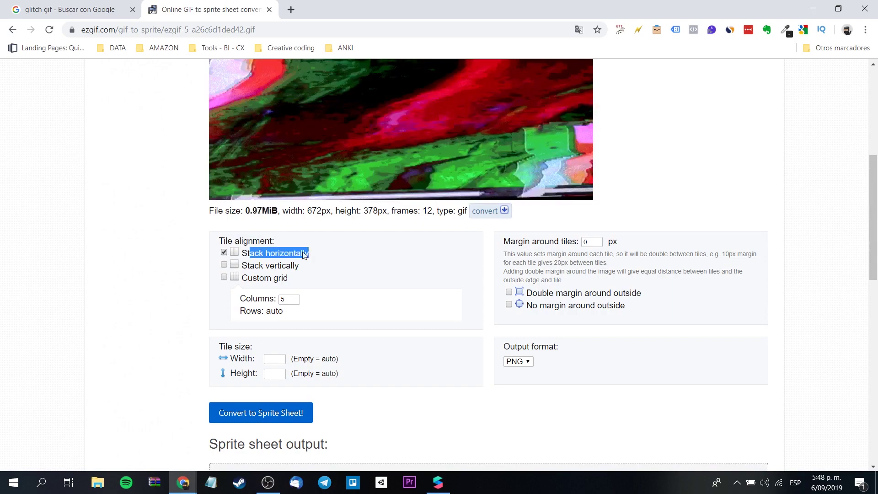
Enlarge the face preview in Spark AR Studio's simulator, then return to the ezgif converter
left_click(438, 482)
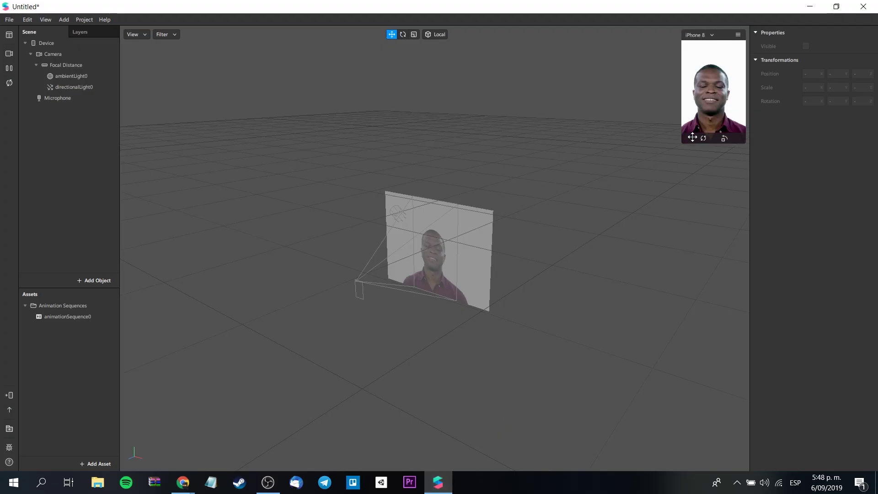
left_click_drag(682, 143, 570, 161)
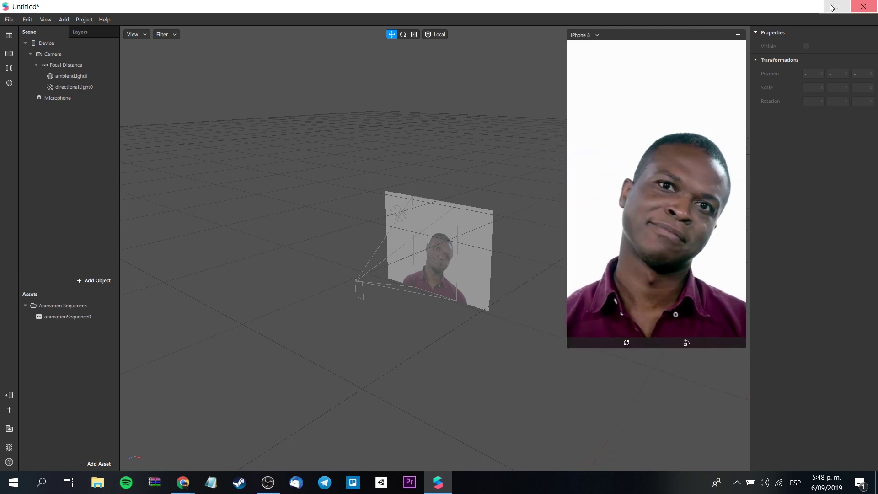
key("alt+Tab")
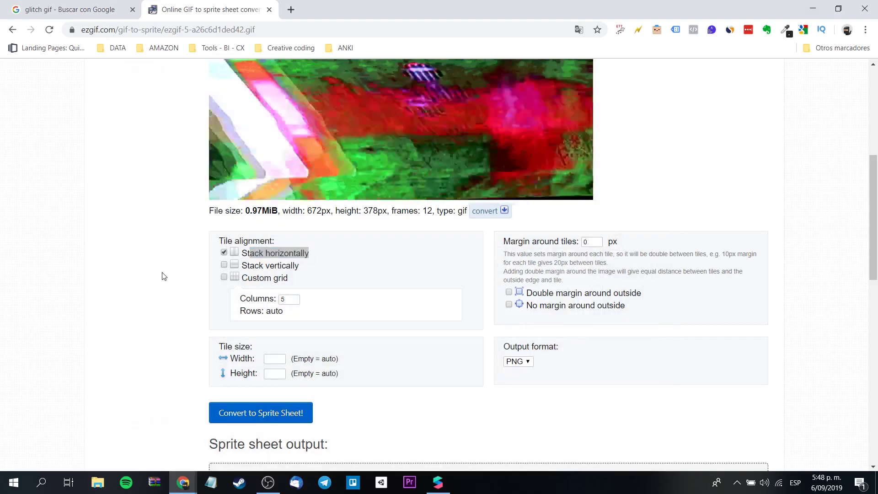
scroll(164, 275, "down", 3)
scroll(169, 274, "up", 7)
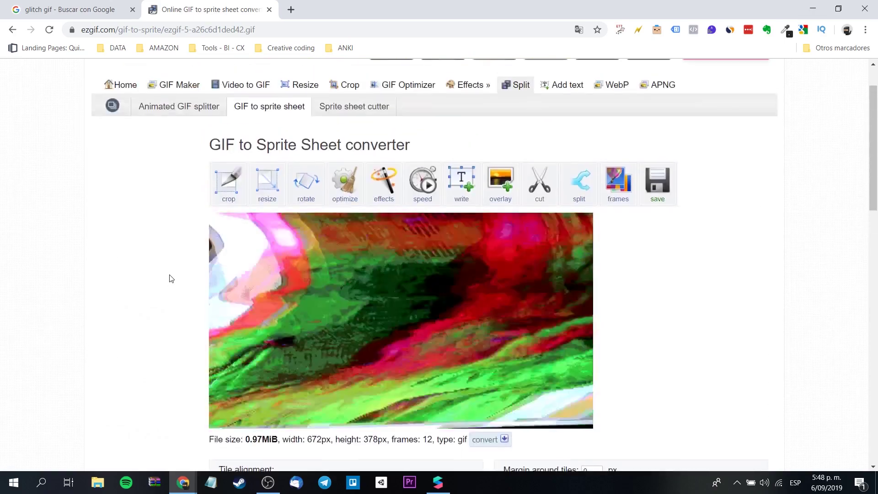
scroll(170, 277, "down", 6)
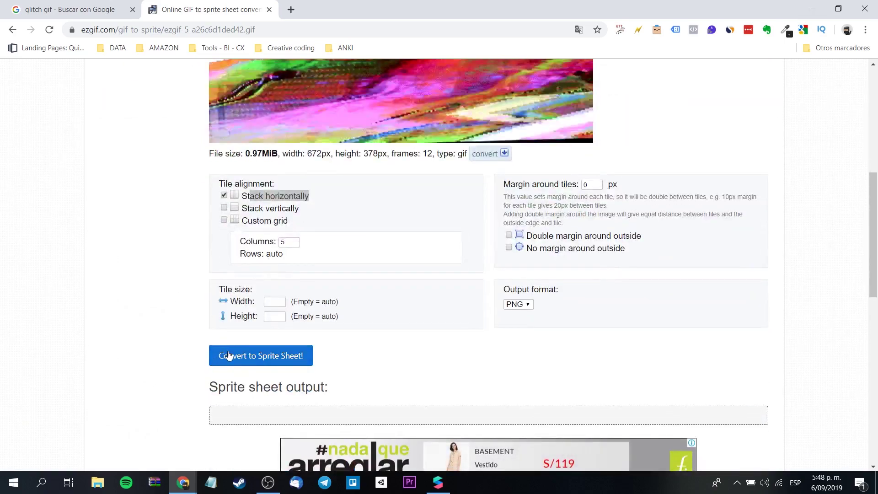
Convert the GIF into an 8064×378 px horizontal sprite sheet PNG of 0.98MiB
left_click(226, 356)
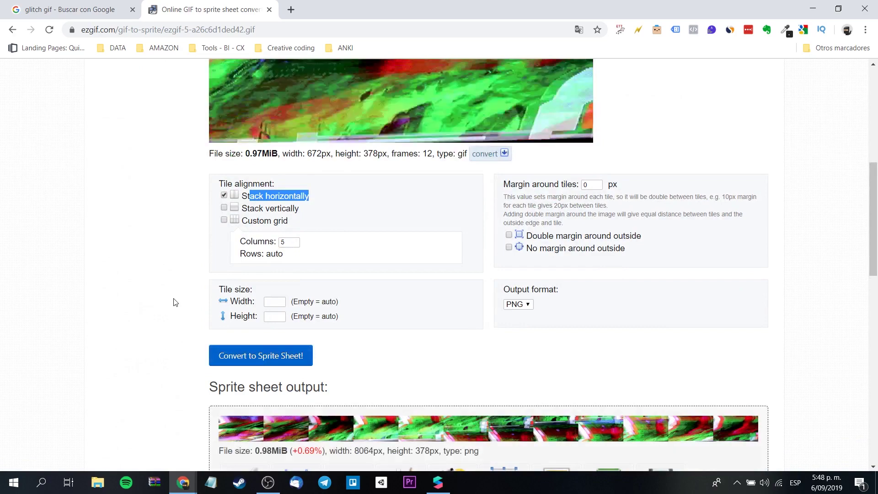
scroll(177, 302, "down", 1)
scroll(178, 302, "down", 2)
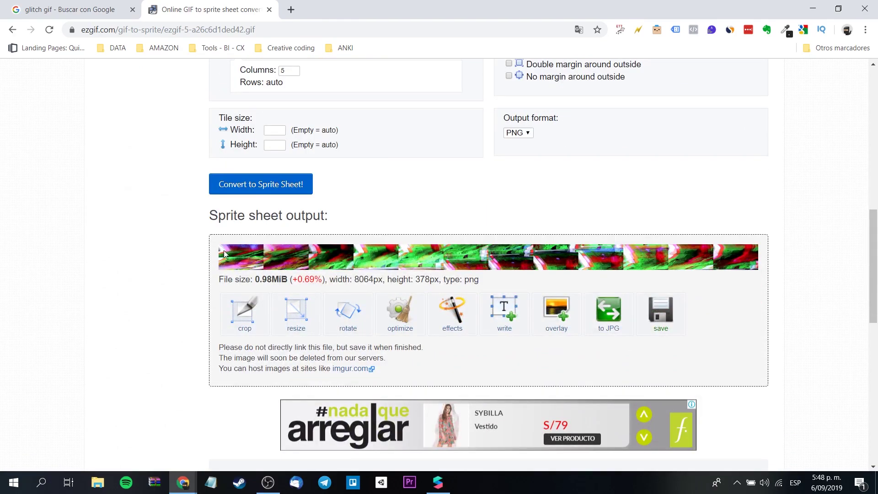
scroll(178, 271, "down", 2)
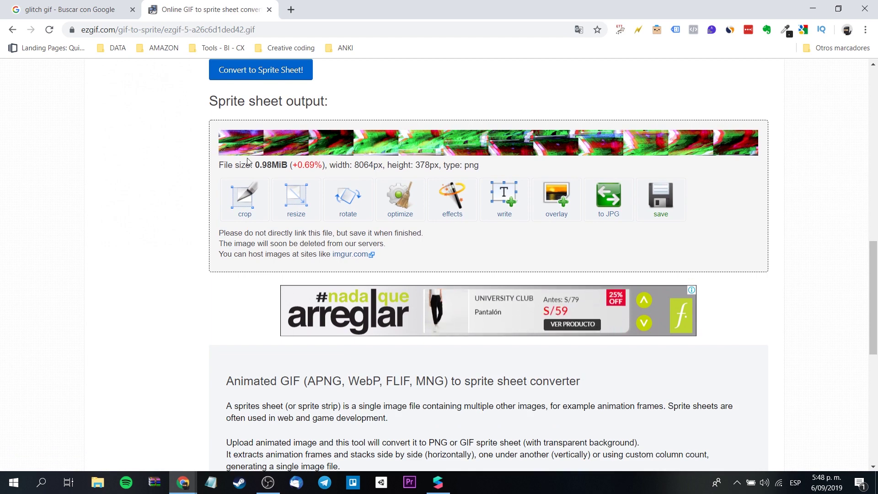
Convert the sprite sheet to a quality-47 JPG and download it as ezgif.com-gif-maker.jpg
left_click(596, 195)
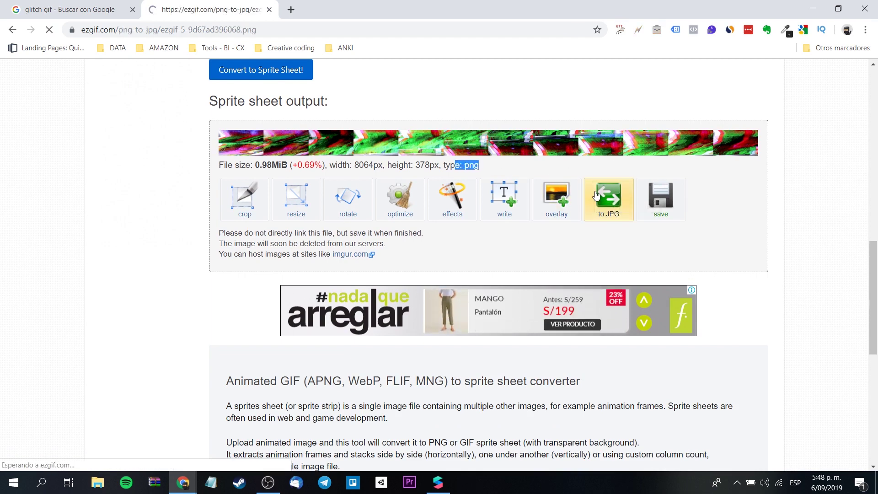
scroll(644, 233, "down", 1)
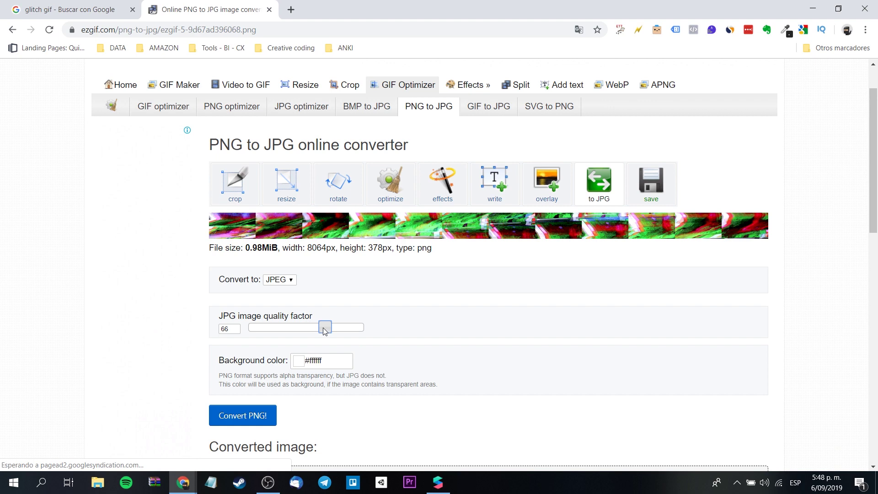
left_click_drag(324, 330, 319, 328)
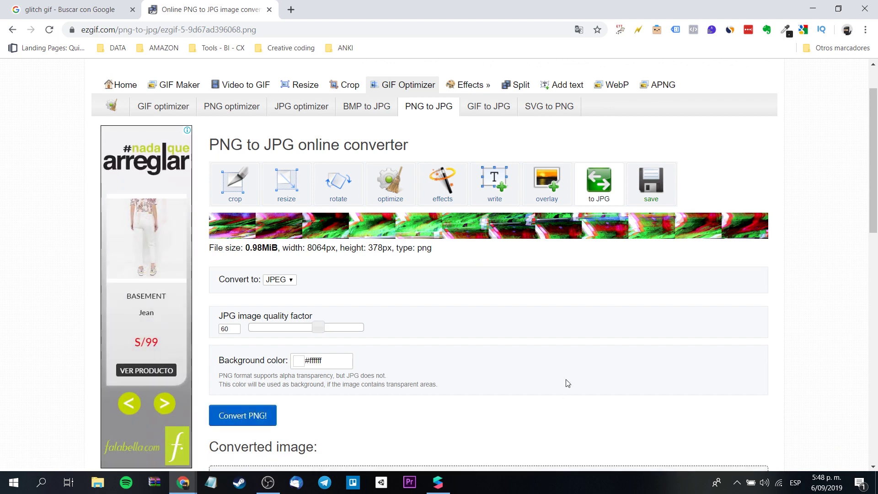
scroll(567, 383, "down", 3)
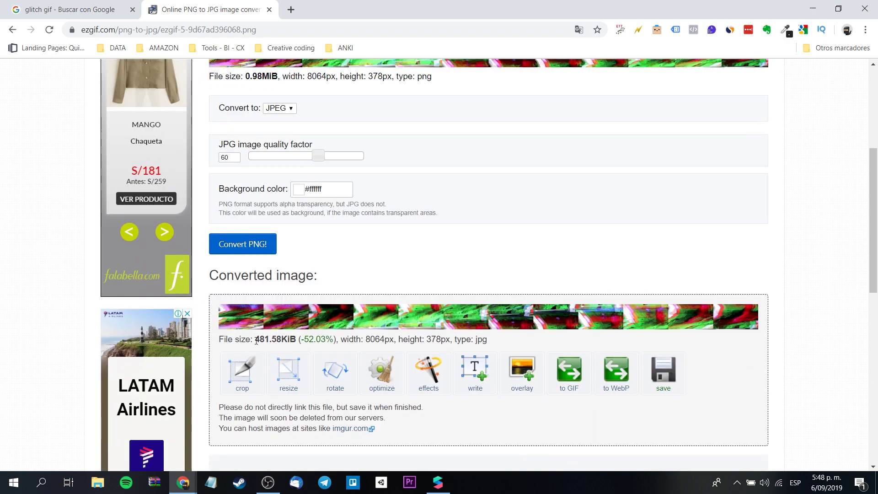
left_click_drag(272, 339, 281, 339)
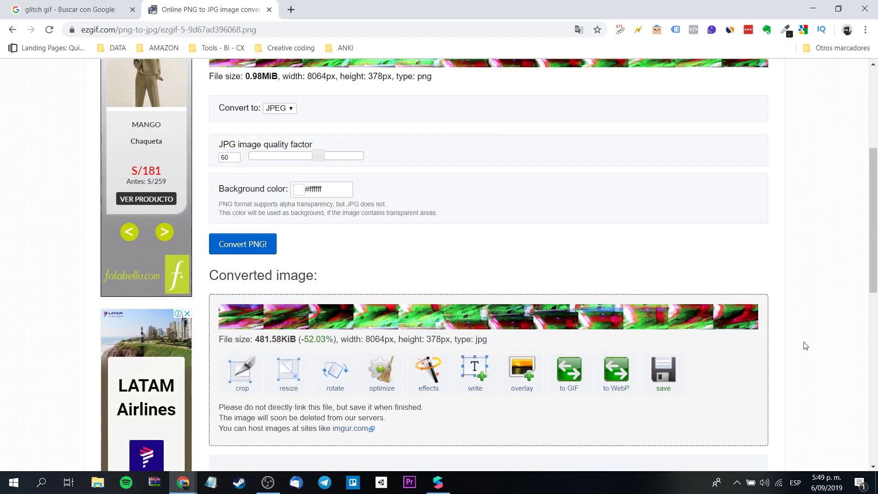
scroll(809, 339, "down", 3)
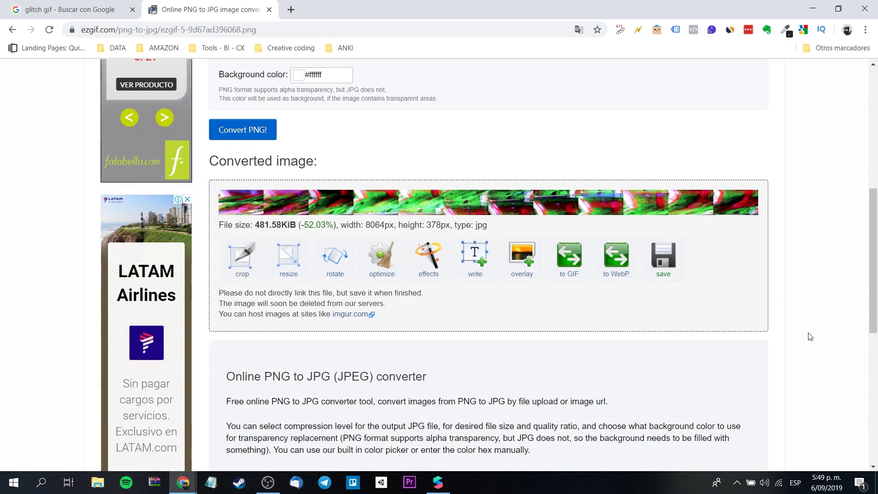
scroll(430, 196, "up", 3)
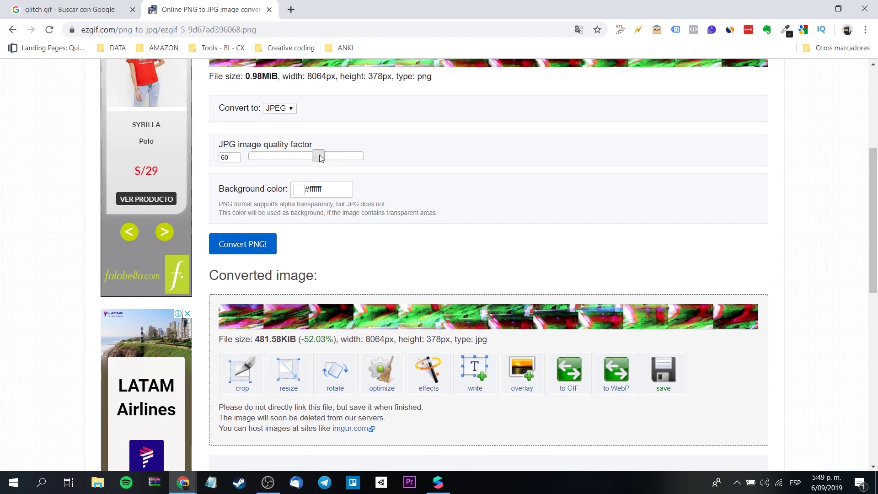
left_click_drag(320, 157, 306, 157)
left_click(242, 244)
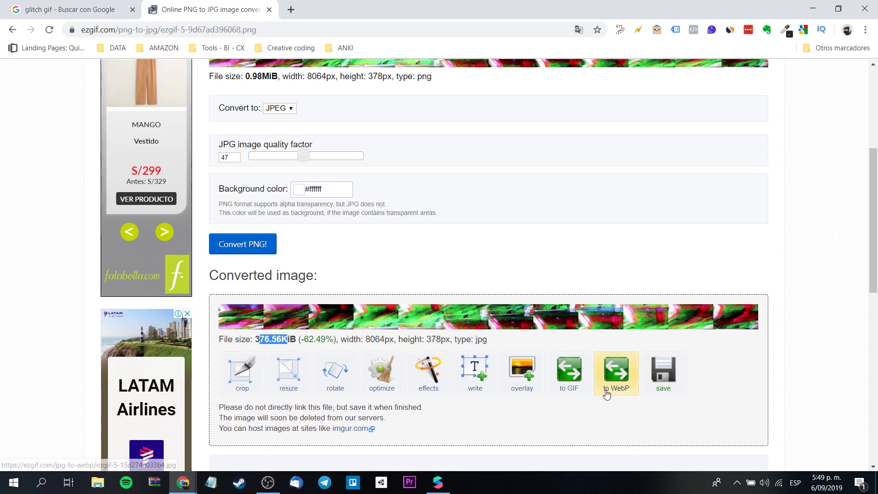
left_click(651, 375)
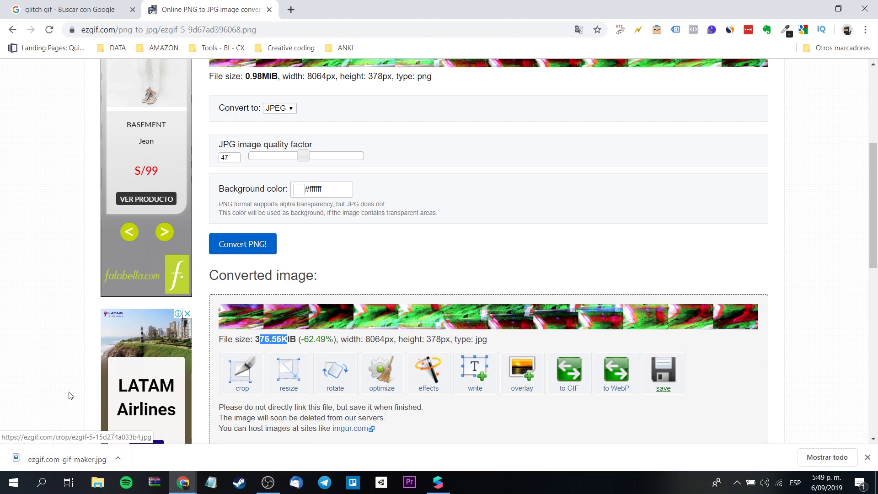
Preview glitch sprite.jpg from the Spark AR glith face folder, then return to Spark AR Studio
left_click(108, 488)
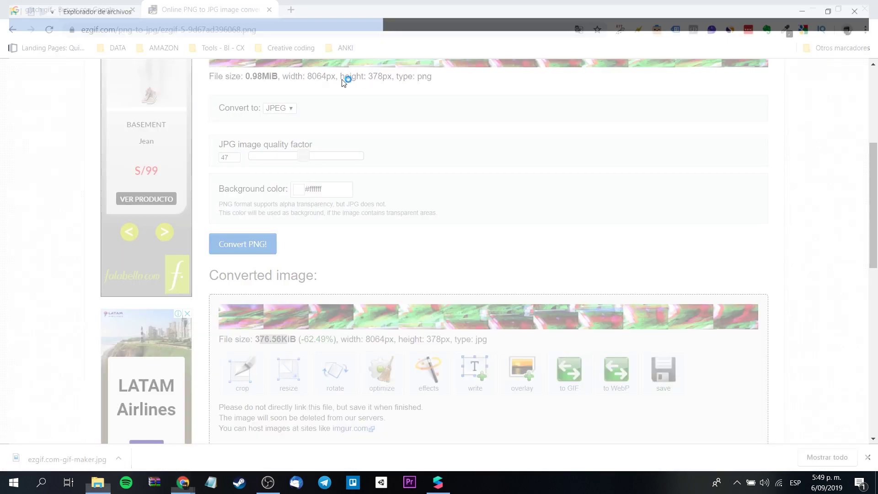
left_click(217, 240)
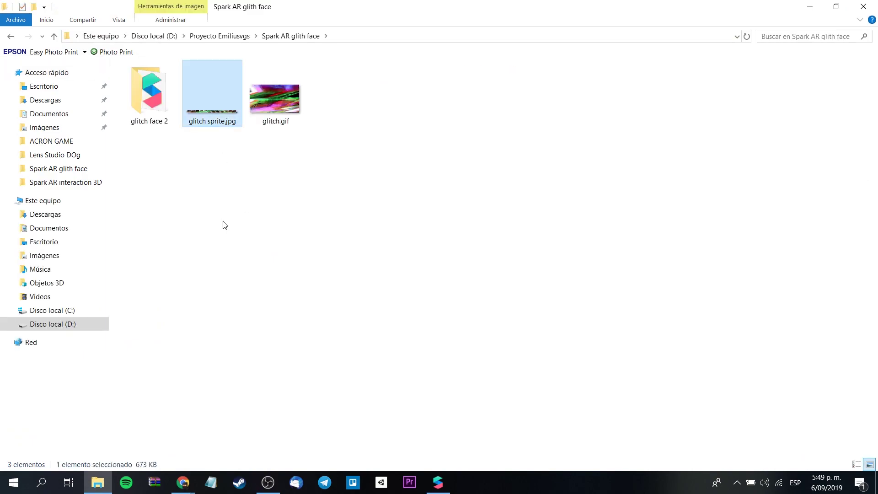
double_click(212, 106)
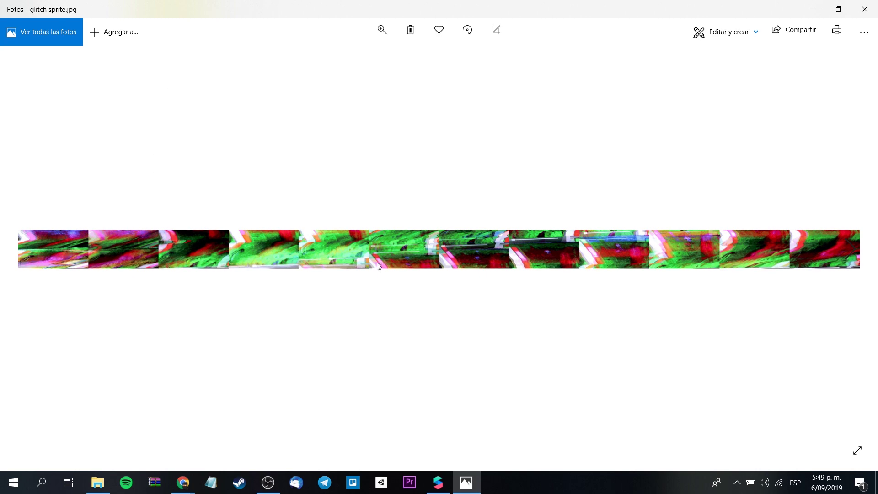
left_click(877, 7)
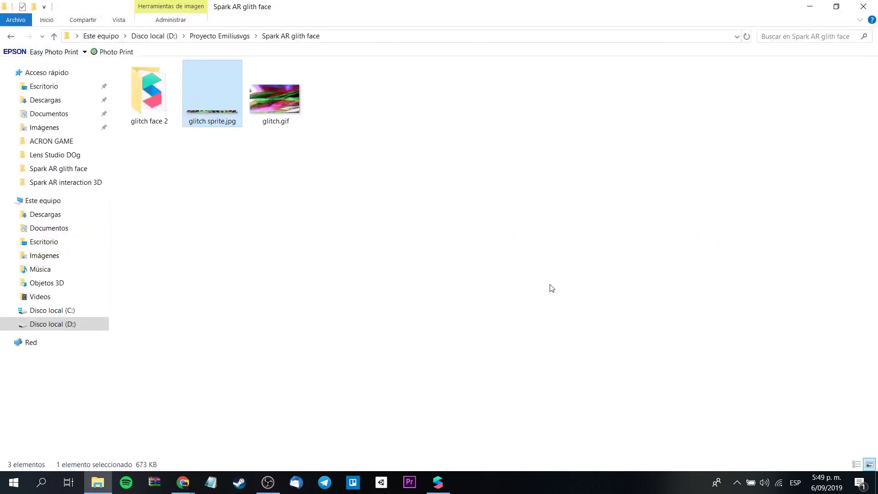
left_click(436, 483)
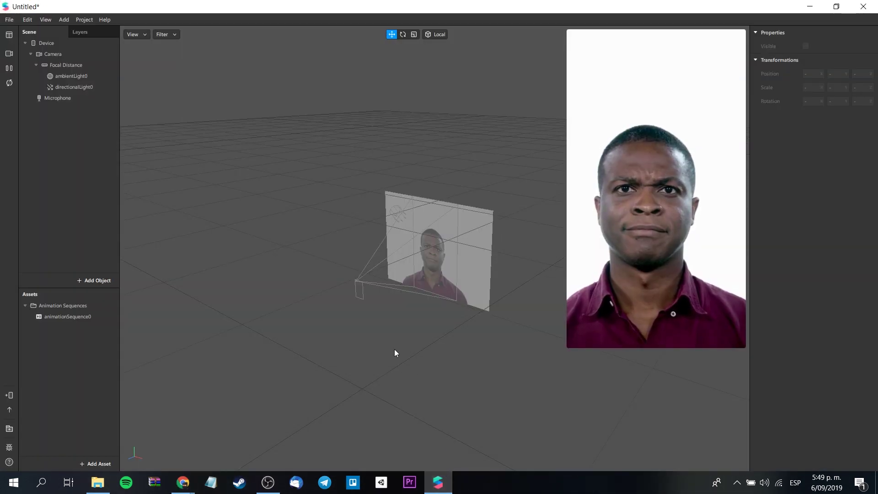
Add a material named 'glitch' and assign animationSequence0 as its diffuse texture
left_click(64, 316)
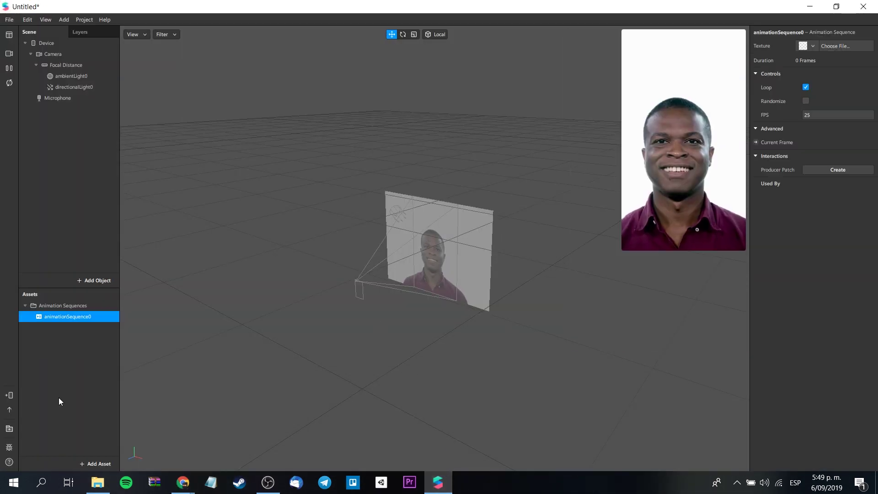
left_click(87, 462)
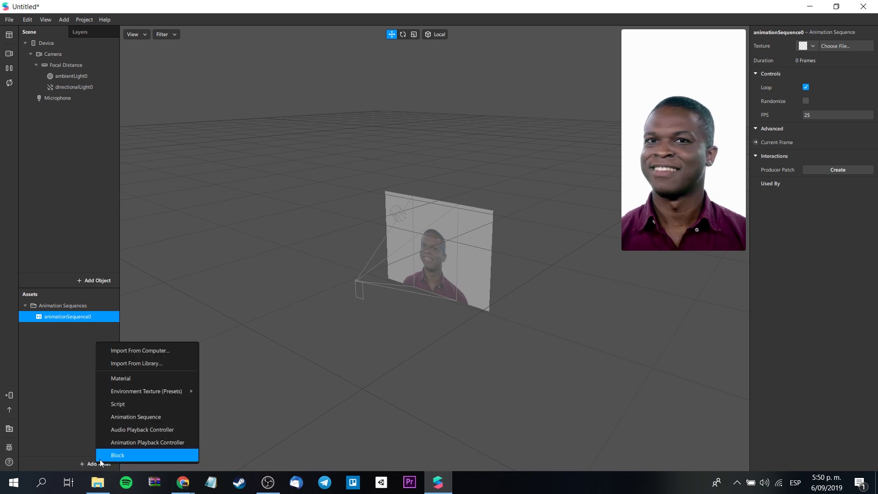
left_click(166, 378)
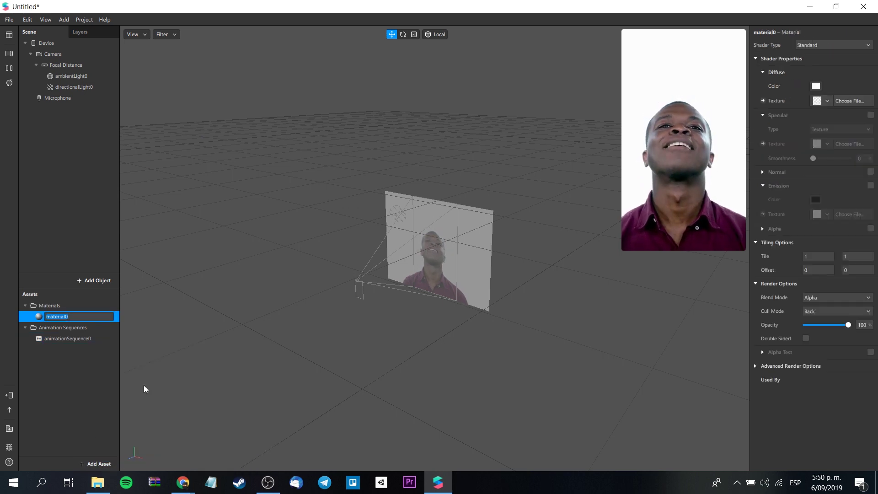
type("glit")
key("BackSpace")
type("ch")
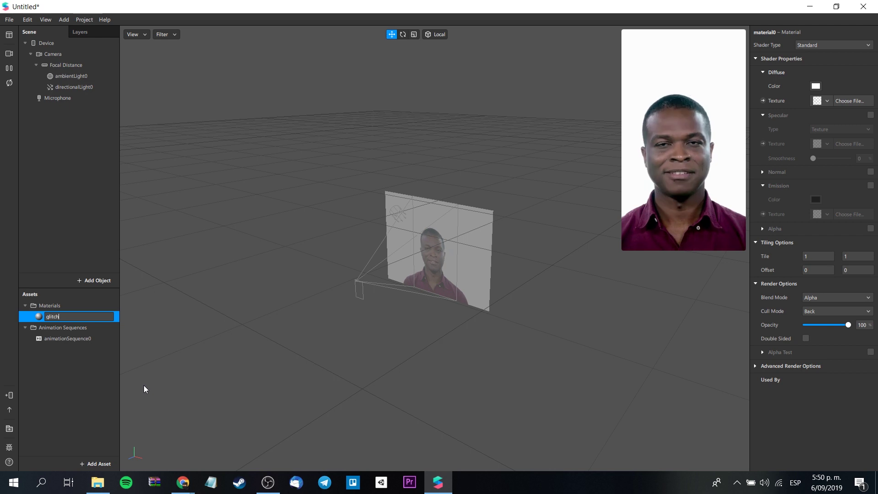
key("Return")
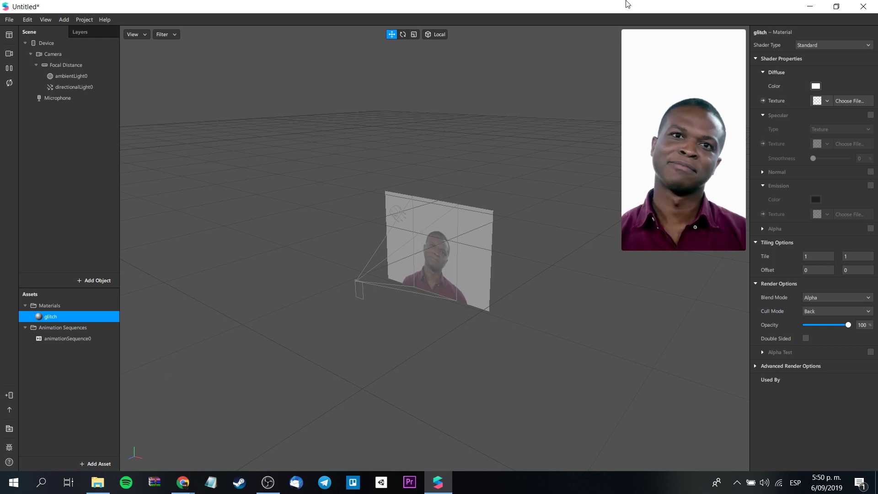
left_click(827, 101)
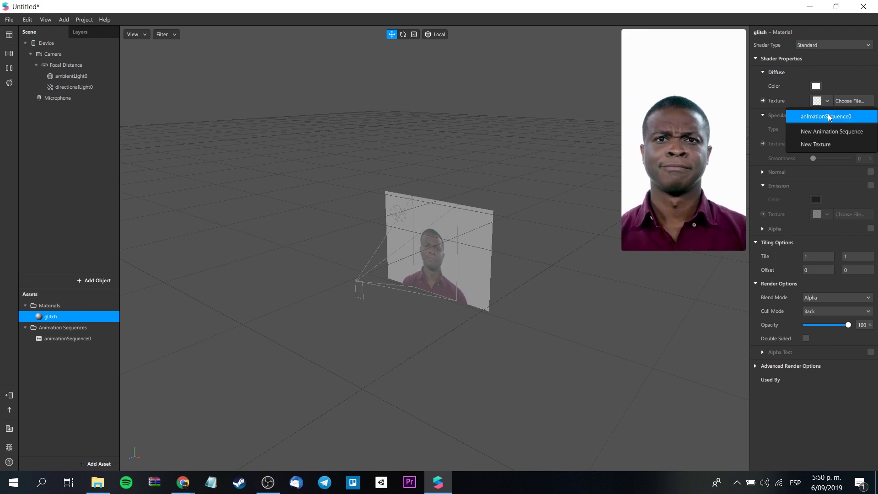
left_click(828, 113)
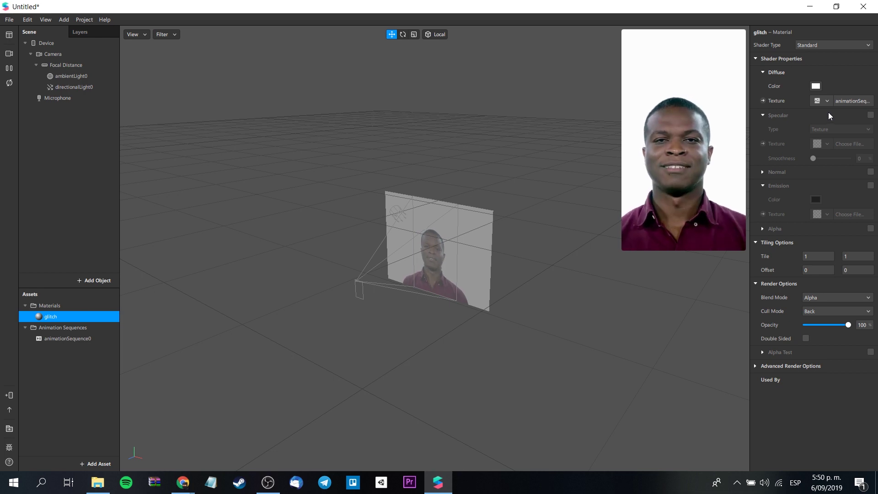
Import glitch sprite.jpg as animationSequence0's texture, giving the sequence 16 frames
left_click(79, 338)
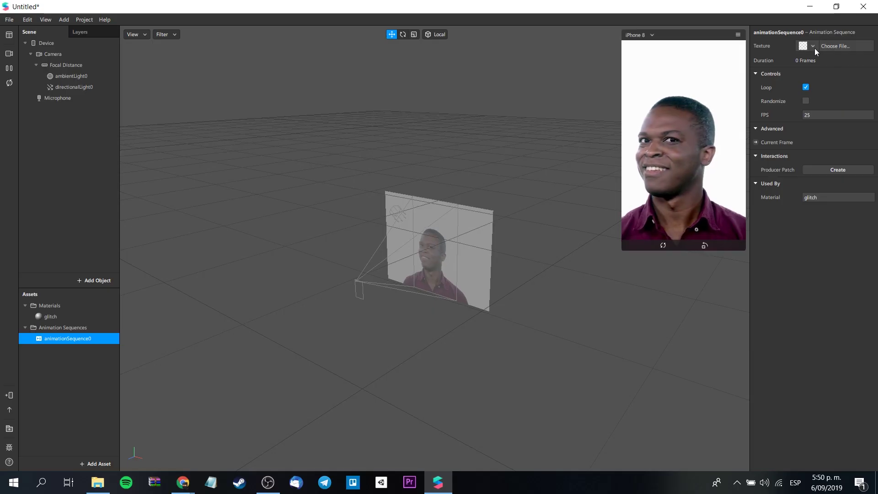
left_click(813, 46)
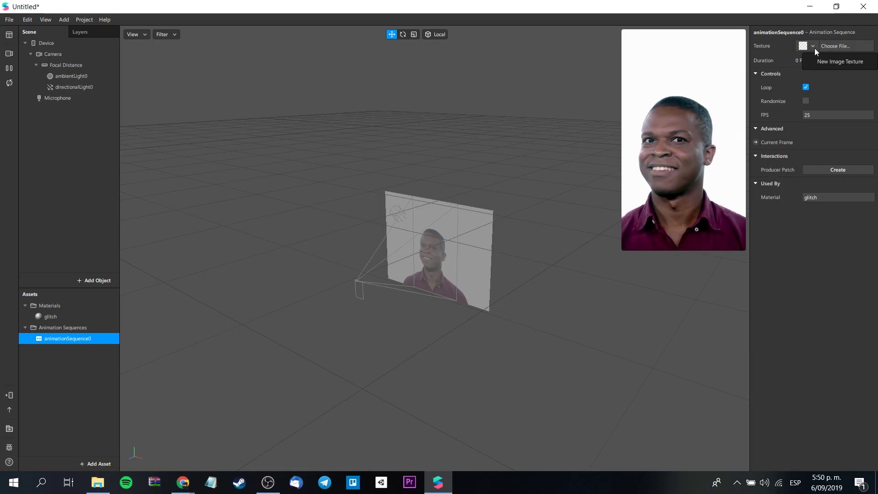
left_click(838, 61)
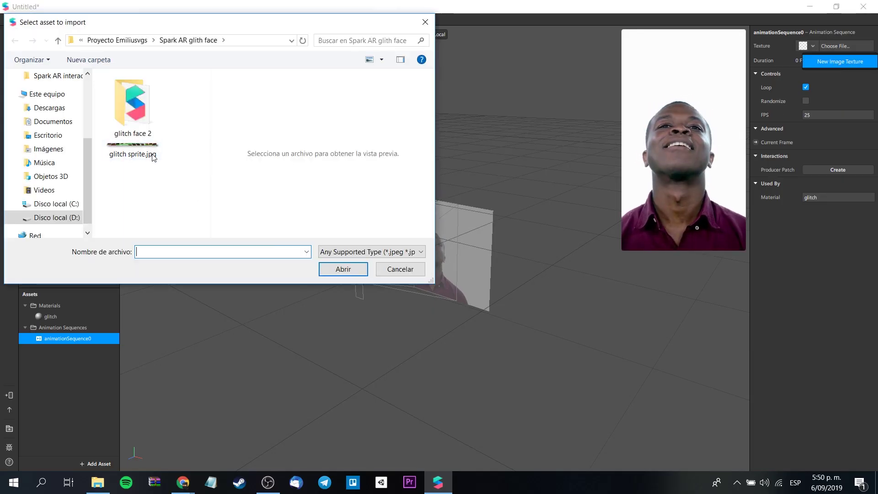
left_click(145, 150)
left_click(345, 271)
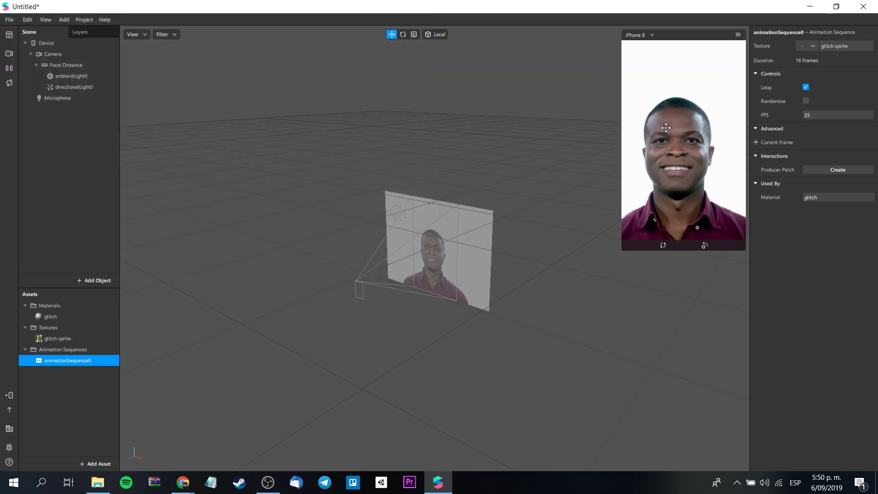
left_click(72, 316)
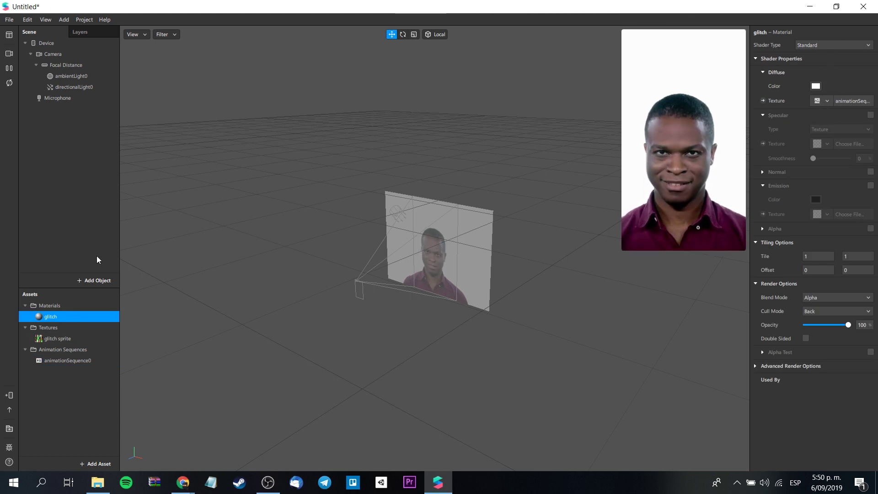
Insert faceTracker0 into the scene and bring up its Add submenu
left_click(96, 281)
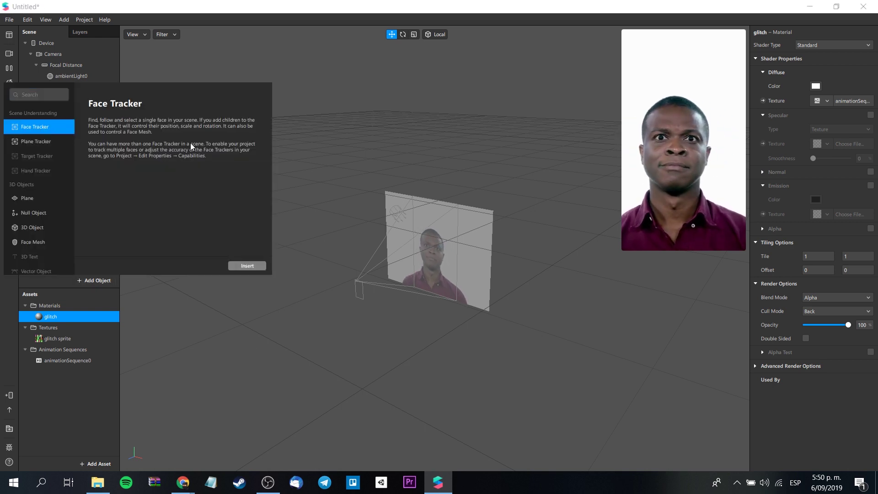
left_click(247, 265)
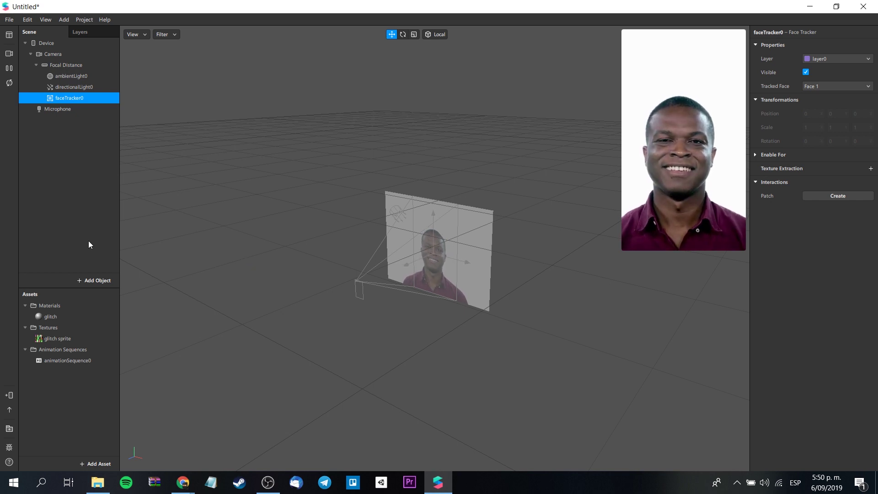
right_click(84, 103)
mouse_move(109, 109)
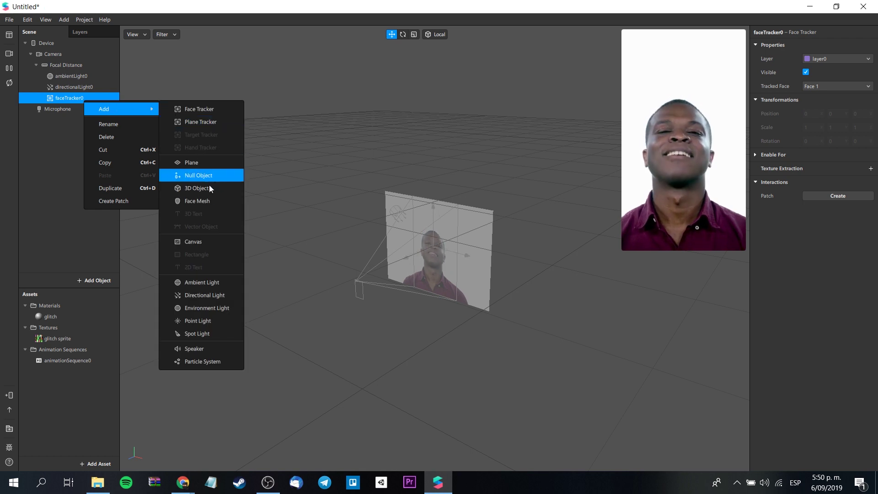
Add faceMesh0 under faceTracker0 and apply the glitch material to it
left_click(207, 200)
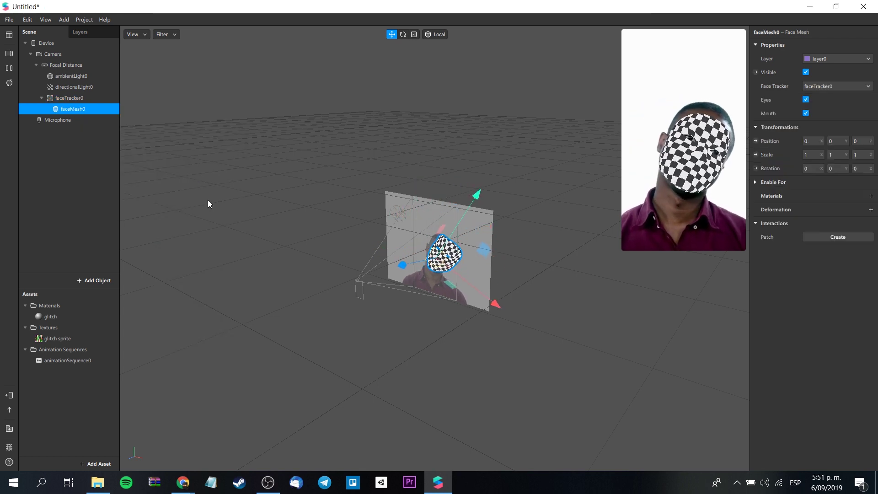
left_click(871, 197)
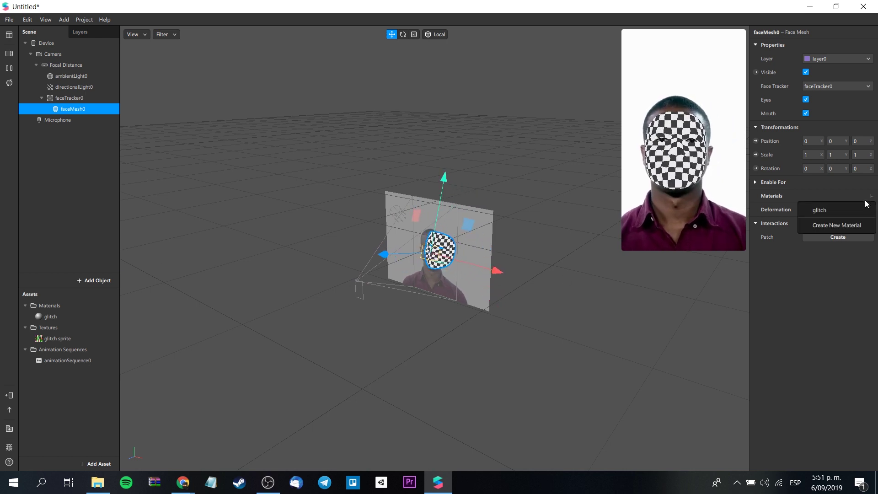
left_click(835, 211)
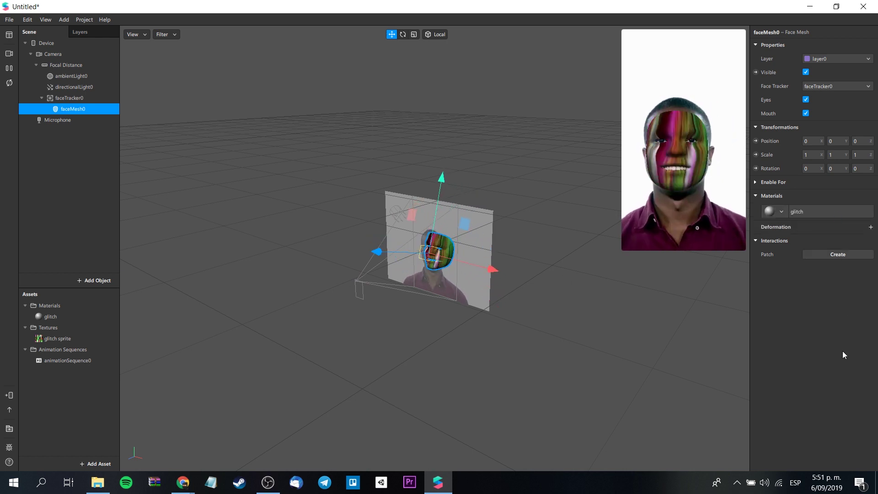
mouse_move(681, 174)
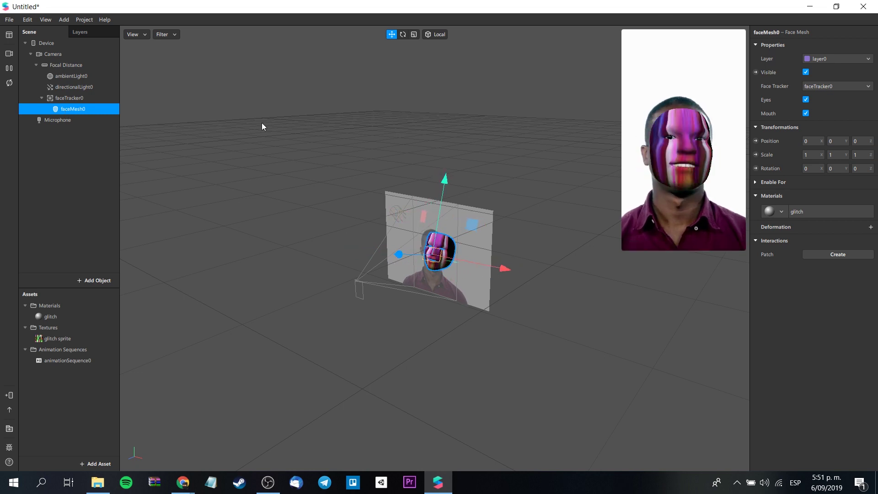
Set animationSequence0's frame rate to 15 FPS and switch on Randomize
left_click(64, 360)
left_click(810, 114)
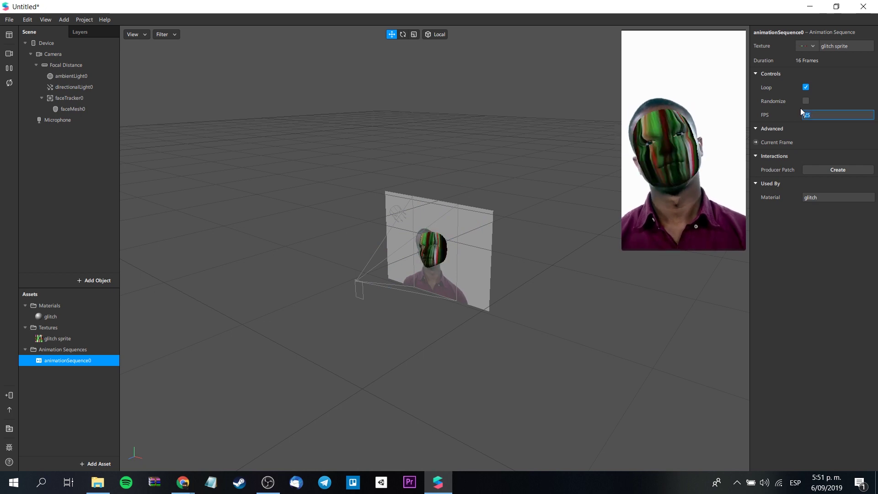
type("16")
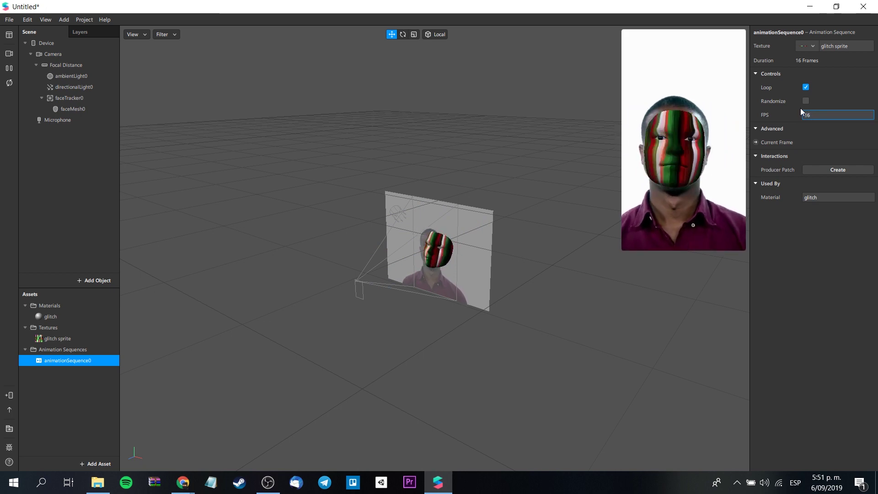
key("Return")
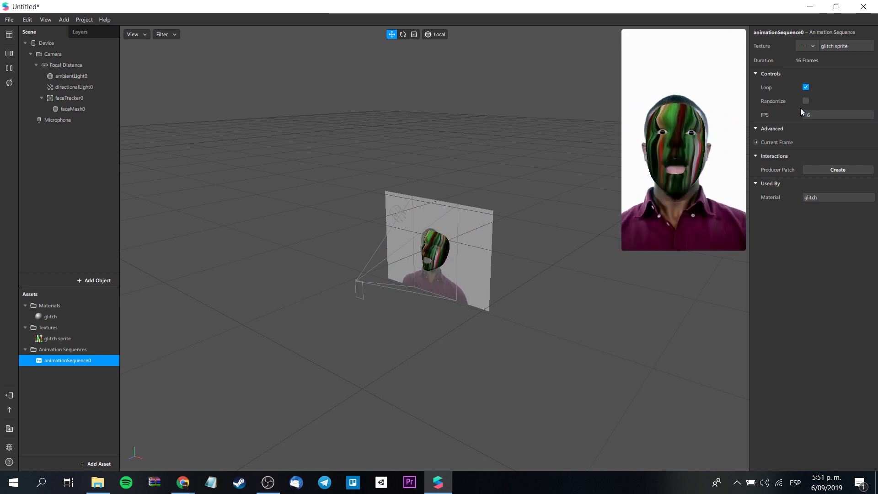
left_click_drag(814, 115, 801, 115)
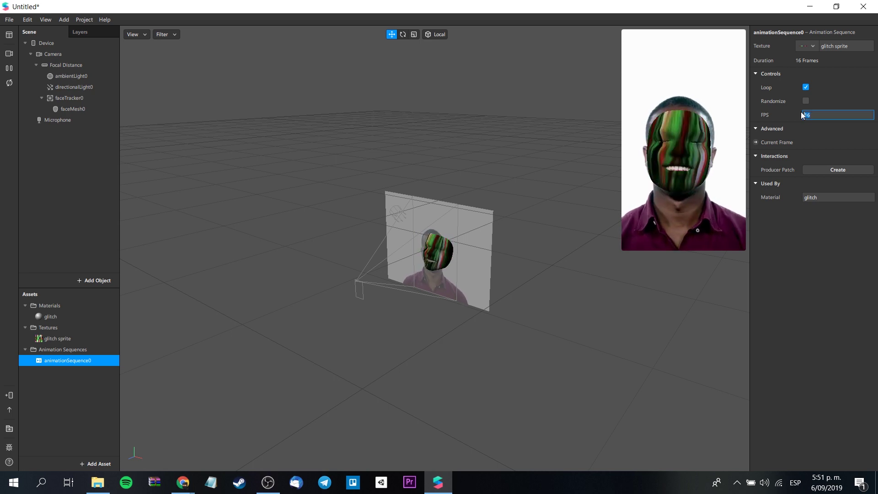
type("10")
left_click(801, 115)
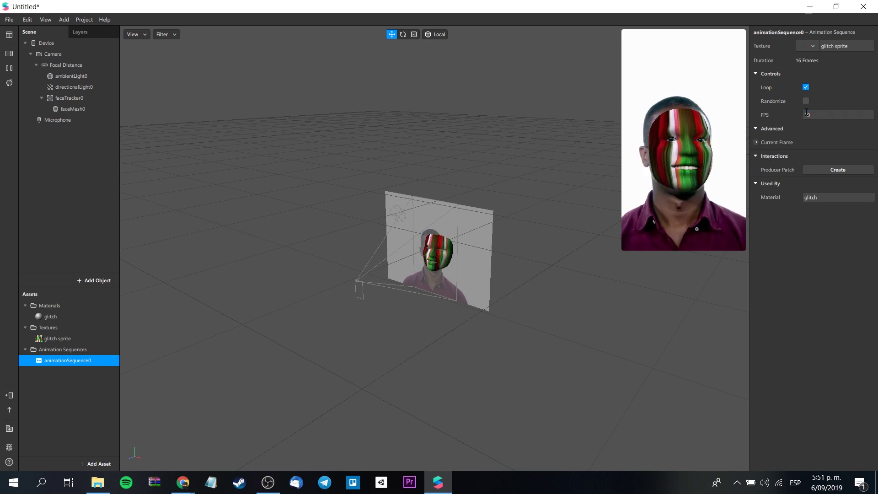
type("15")
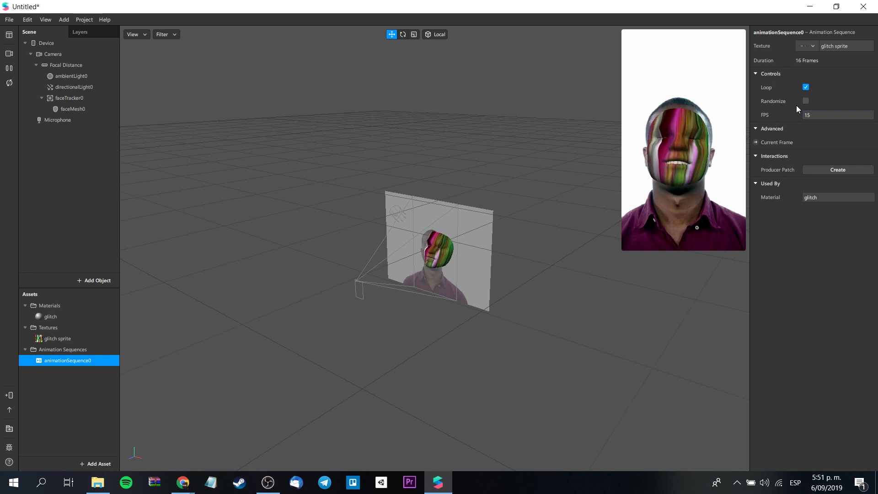
left_click(806, 100)
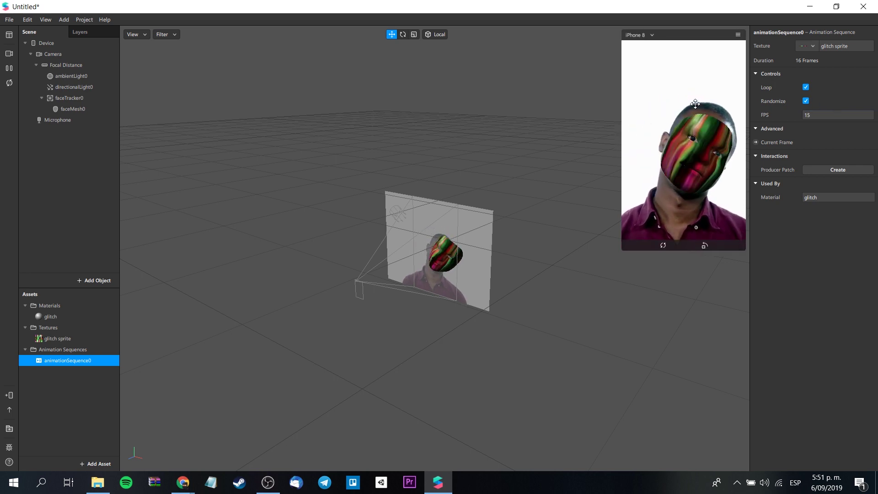
Select the first face mesh's glitch material and change its shader type to Blended
left_click(91, 108)
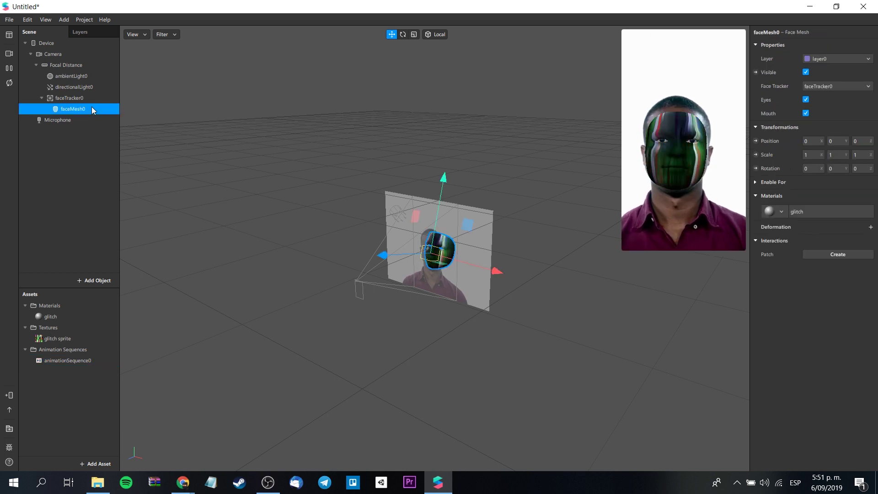
left_click(70, 316)
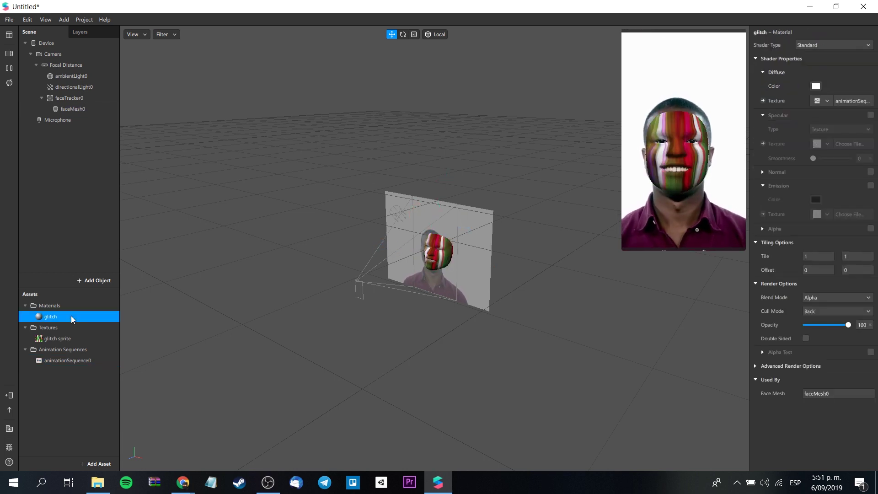
left_click(852, 45)
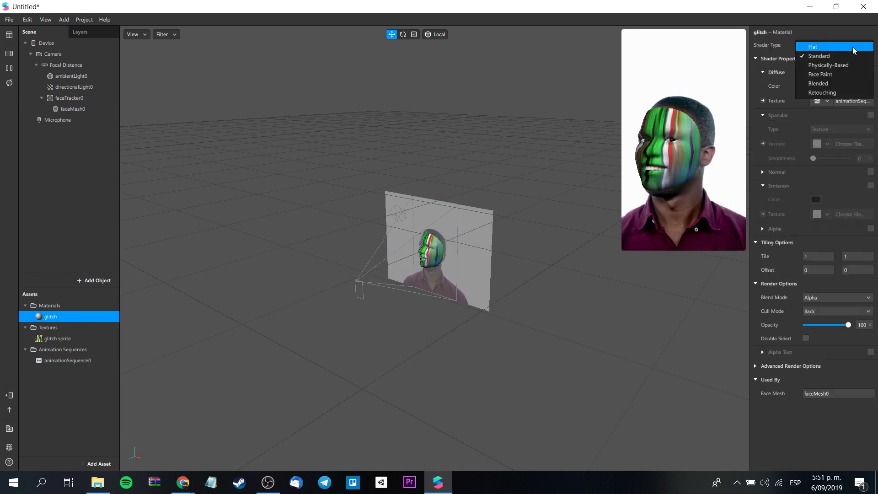
left_click(843, 81)
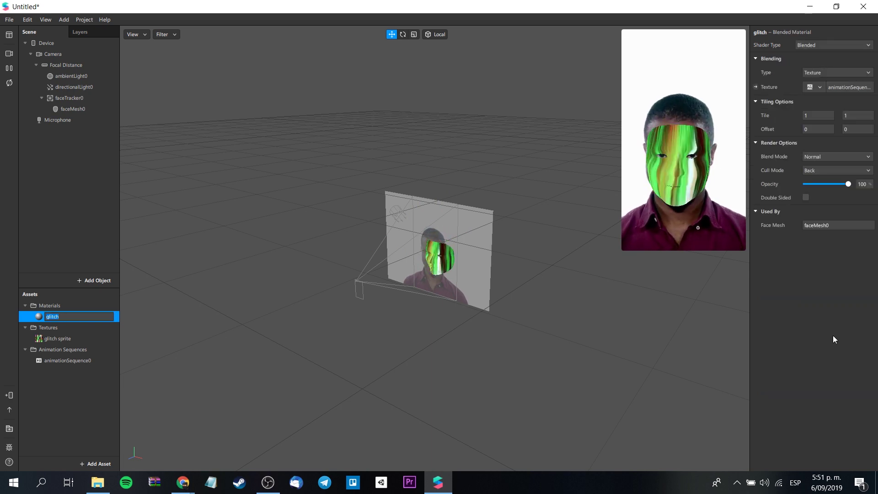
Try lower opacity and the Flat and Face Paint shaders, then return to Blended
left_click_drag(840, 184, 849, 184)
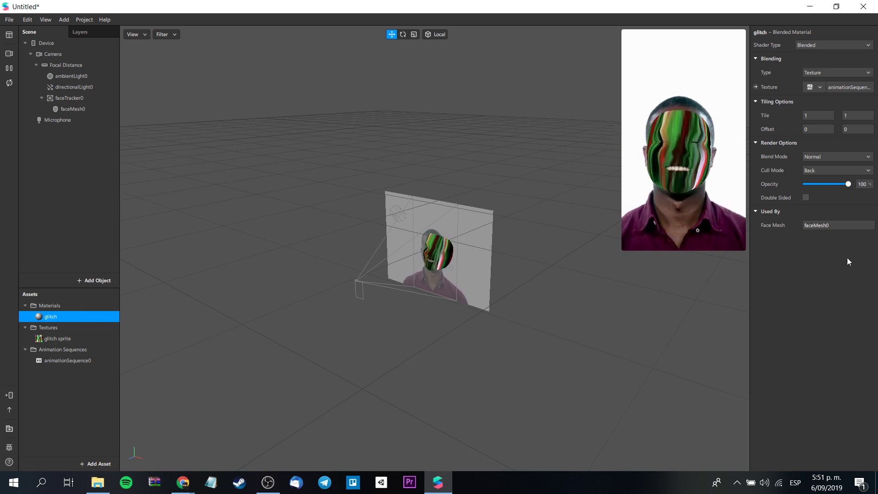
left_click(836, 45)
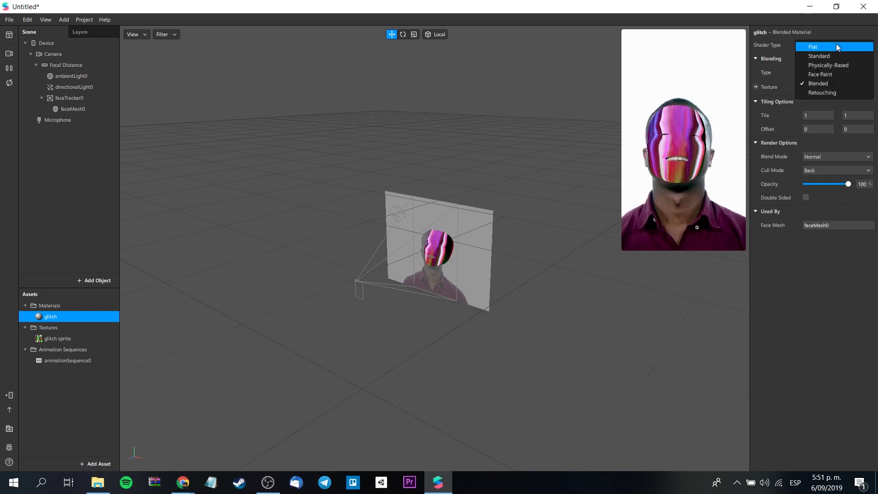
key("Escape")
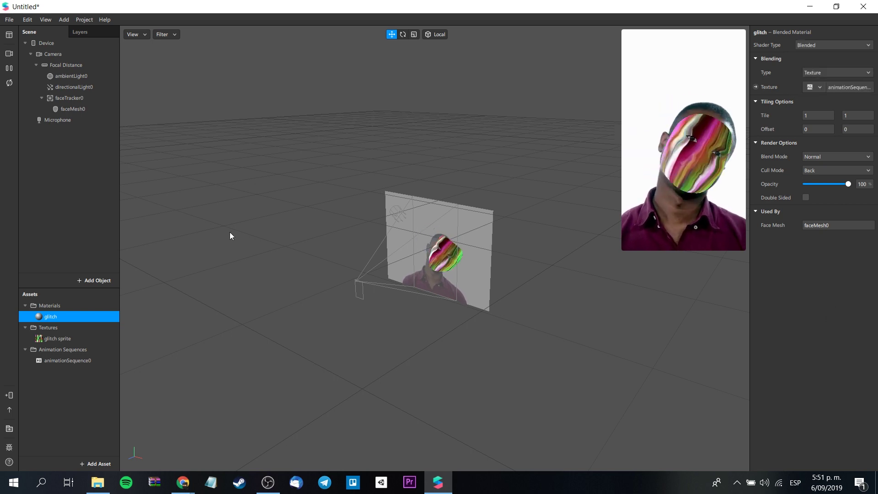
left_click(843, 43)
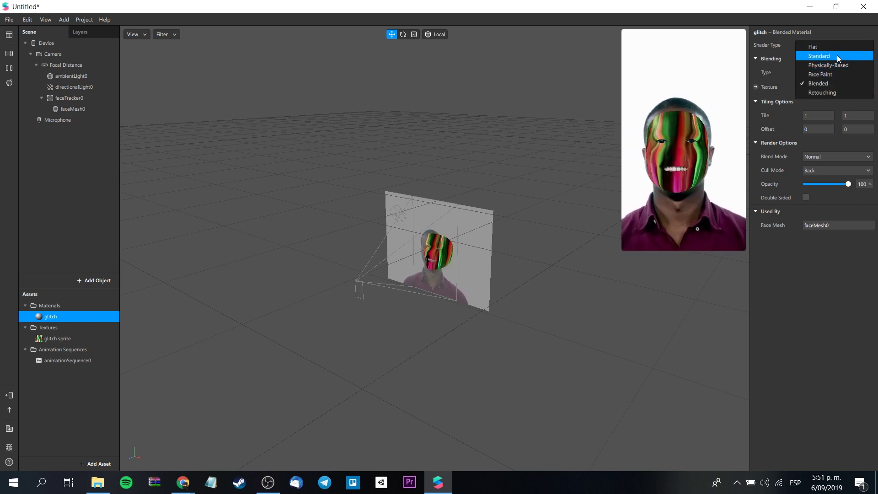
left_click(837, 47)
left_click(835, 44)
left_click(832, 46)
left_click(832, 47)
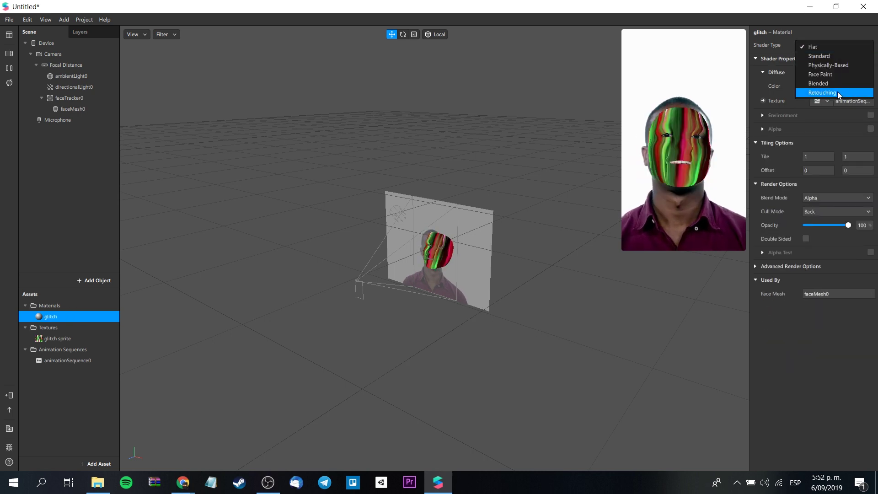
left_click(833, 74)
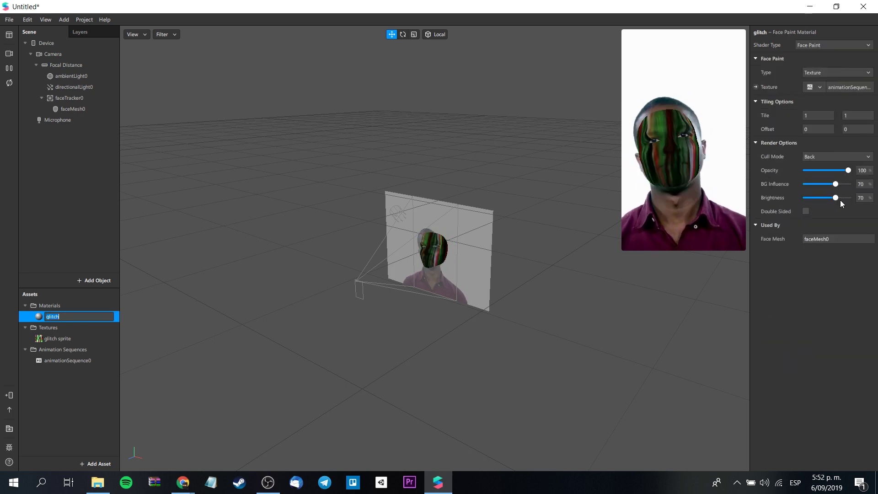
mouse_move(849, 171)
left_mouse_down()
mouse_move(830, 170)
mouse_move(850, 171)
mouse_move(858, 199)
left_mouse_up()
left_click(852, 45)
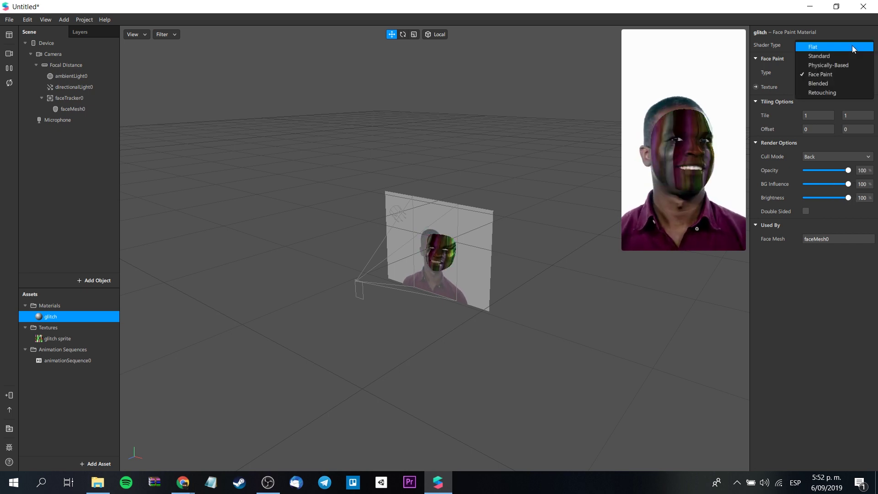
left_click(850, 84)
Test other blend and cull modes, leaving blending on Normal and culling on Back
left_click(868, 159)
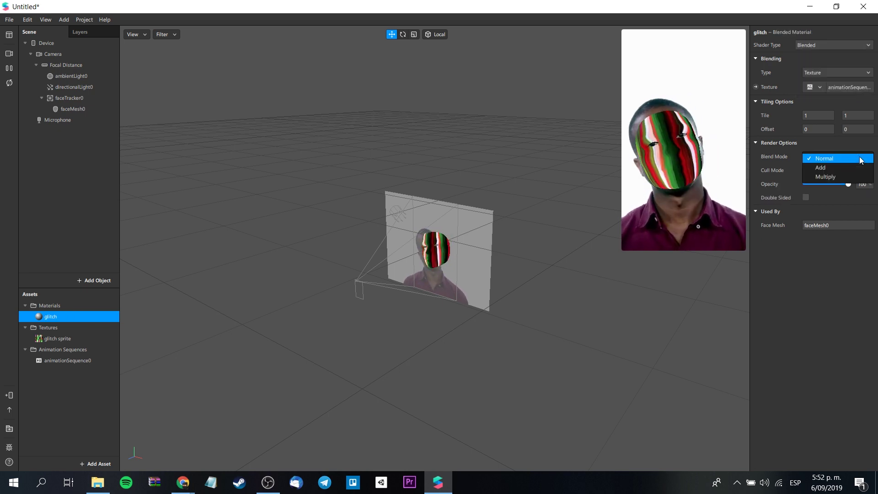
left_click(846, 177)
left_click(837, 157)
left_click(833, 168)
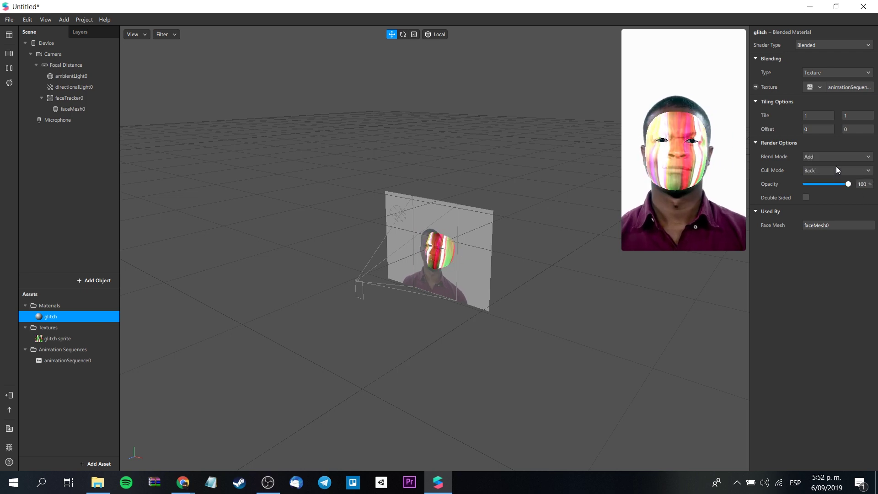
left_click(833, 157)
left_click(832, 158)
left_click(832, 170)
left_click(831, 170)
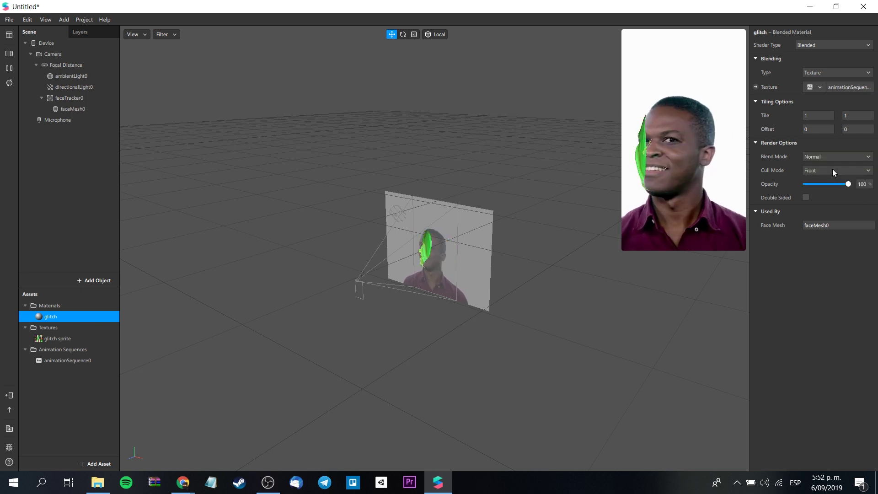
left_click(833, 171)
left_click(832, 179)
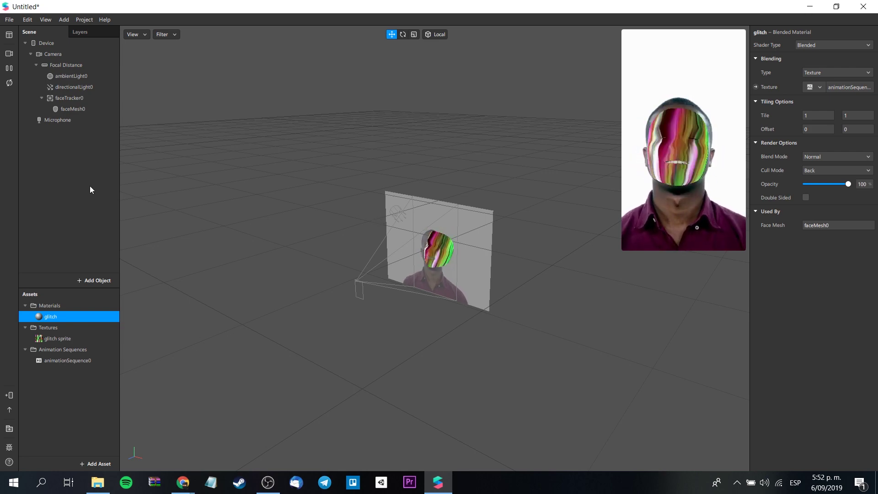
Duplicate faceTracker0 together with its glitch face mesh
left_click(75, 99)
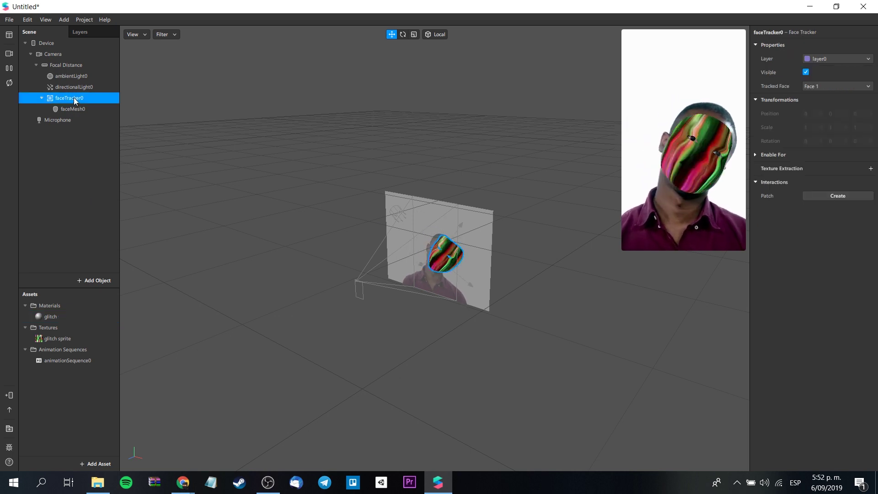
right_click(74, 98)
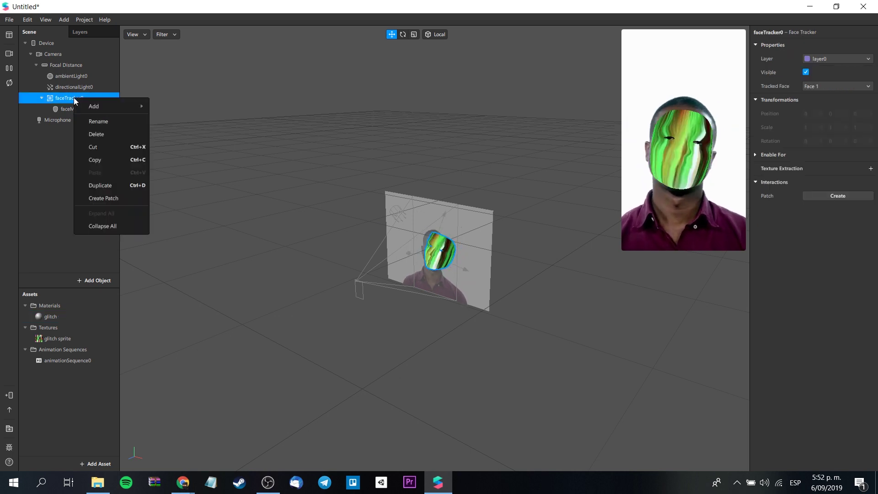
left_click(94, 184)
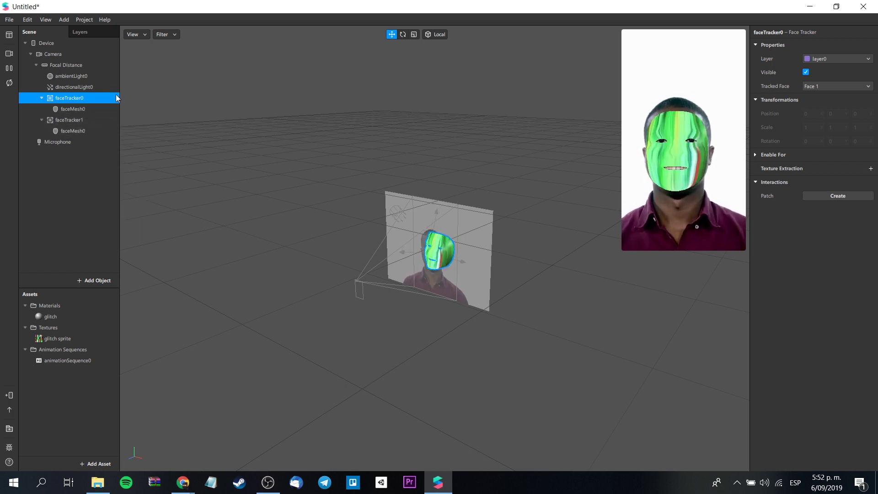
Check which face faceTracker0 follows, then select faceTracker1 to change its tracked face
left_click(847, 86)
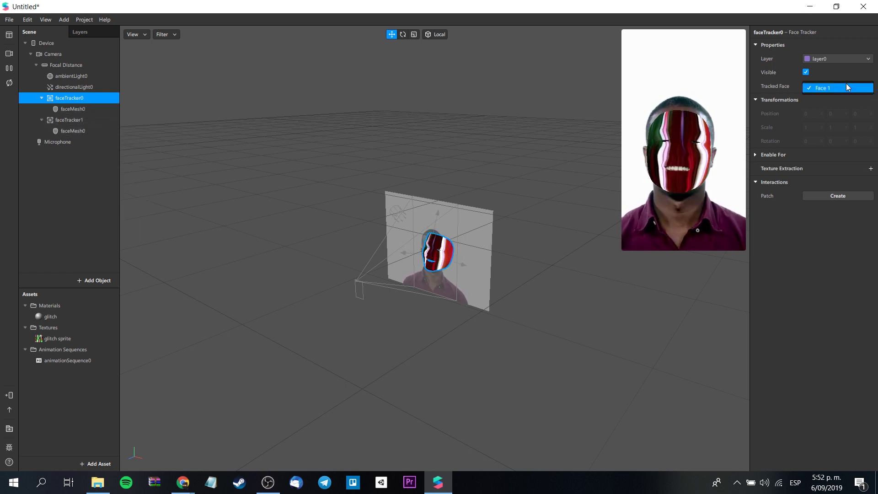
left_click(846, 86)
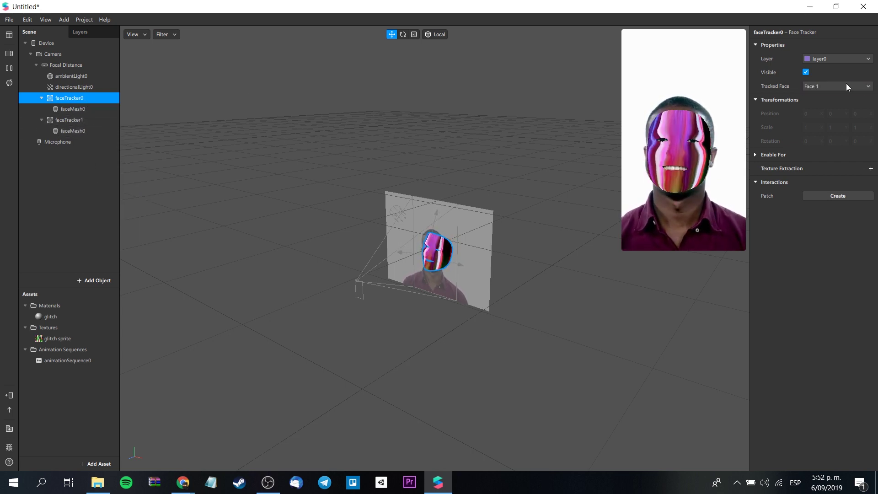
left_click(92, 120)
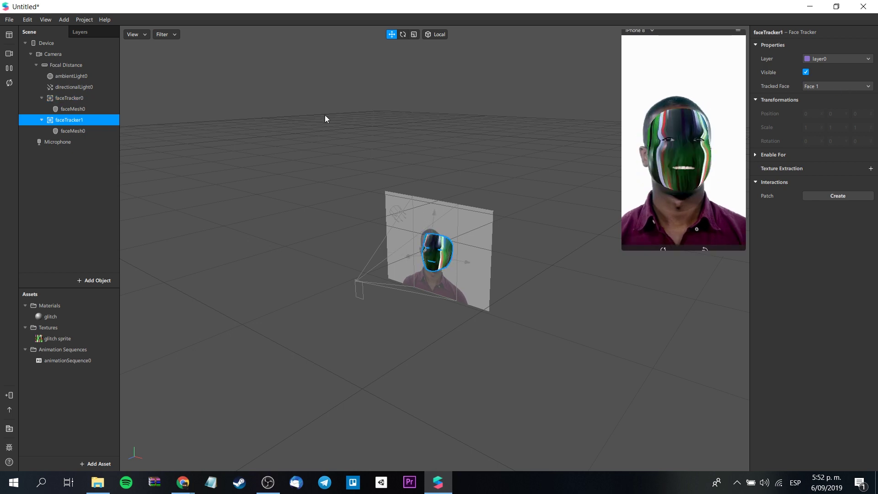
left_click(846, 86)
Set faceTracker1's Tracked Face to Face 2
left_click(844, 95)
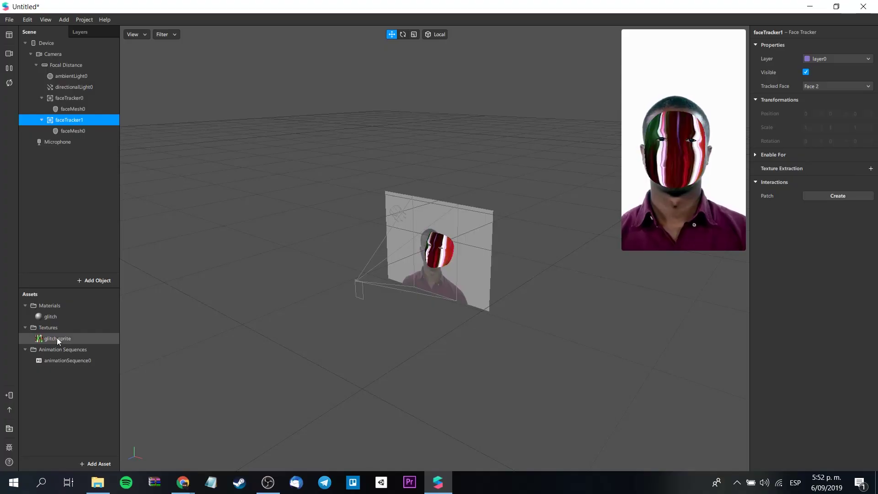
Review the glitch sprite, animationSequence0 and faceTracker1's faceMesh0, then send to Instagram Camera
left_click(58, 338)
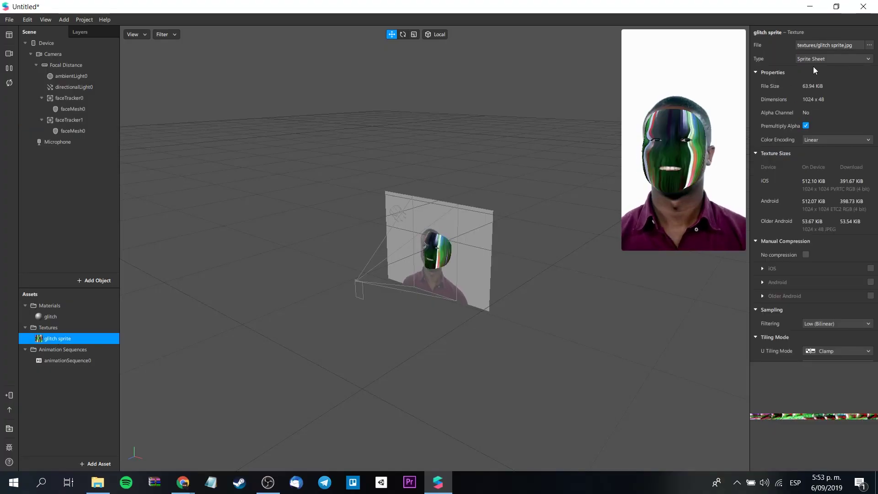
left_click(84, 361)
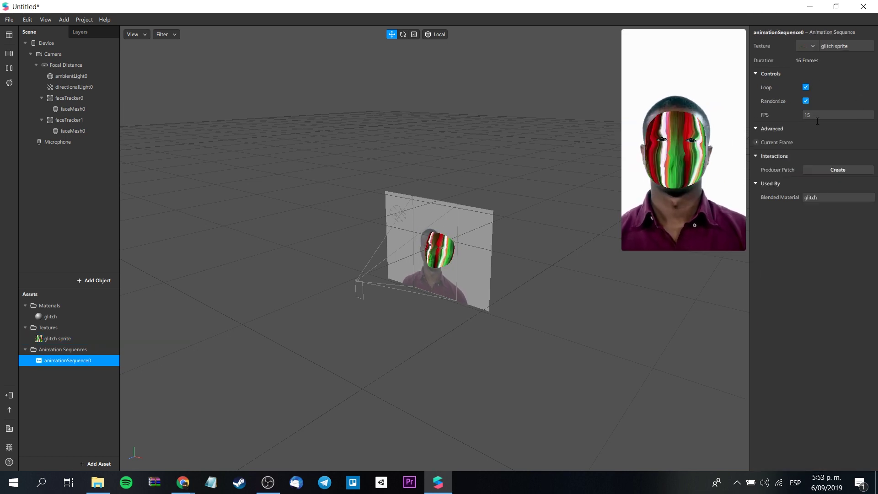
left_click(679, 103)
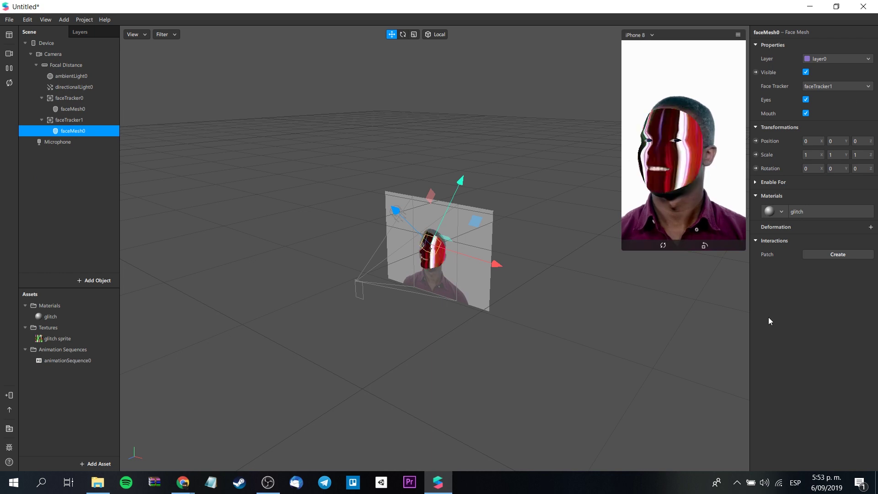
left_click(10, 398)
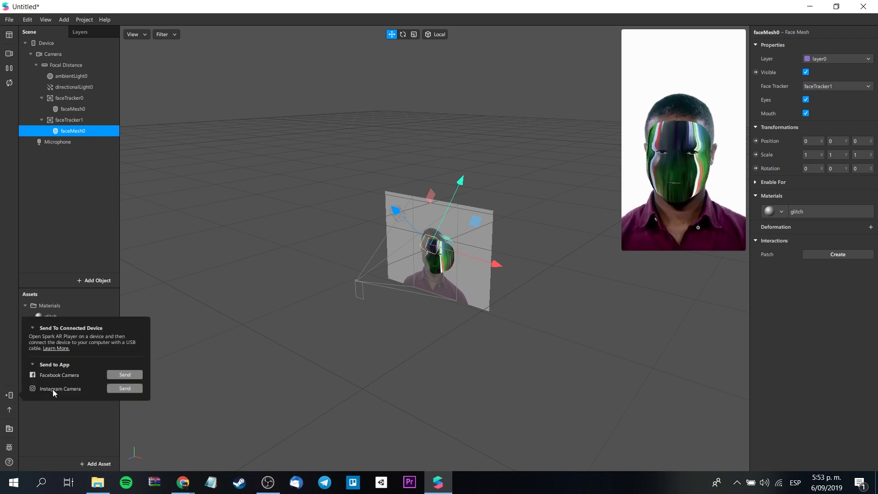
left_click(128, 389)
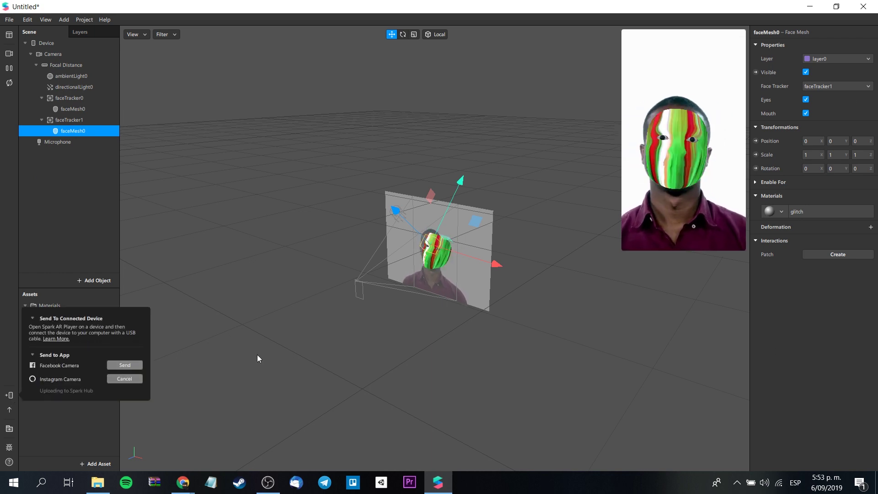